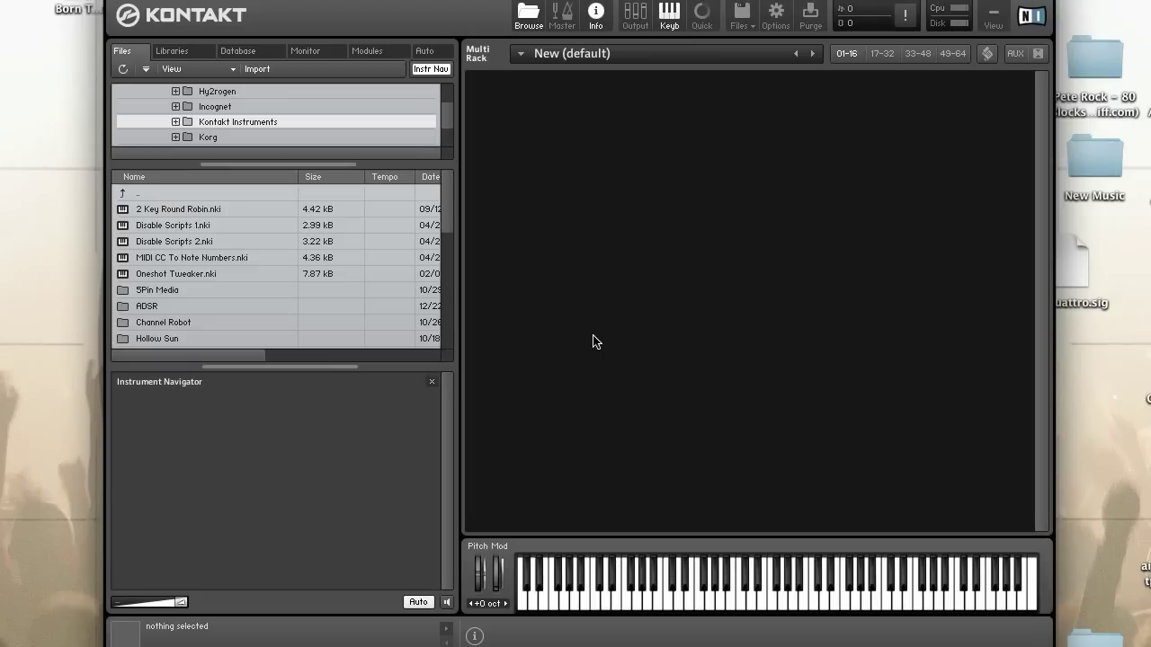
Step: Browse the modulator categories and read the DBD and AHDSR envelope descriptions
click(367, 52)
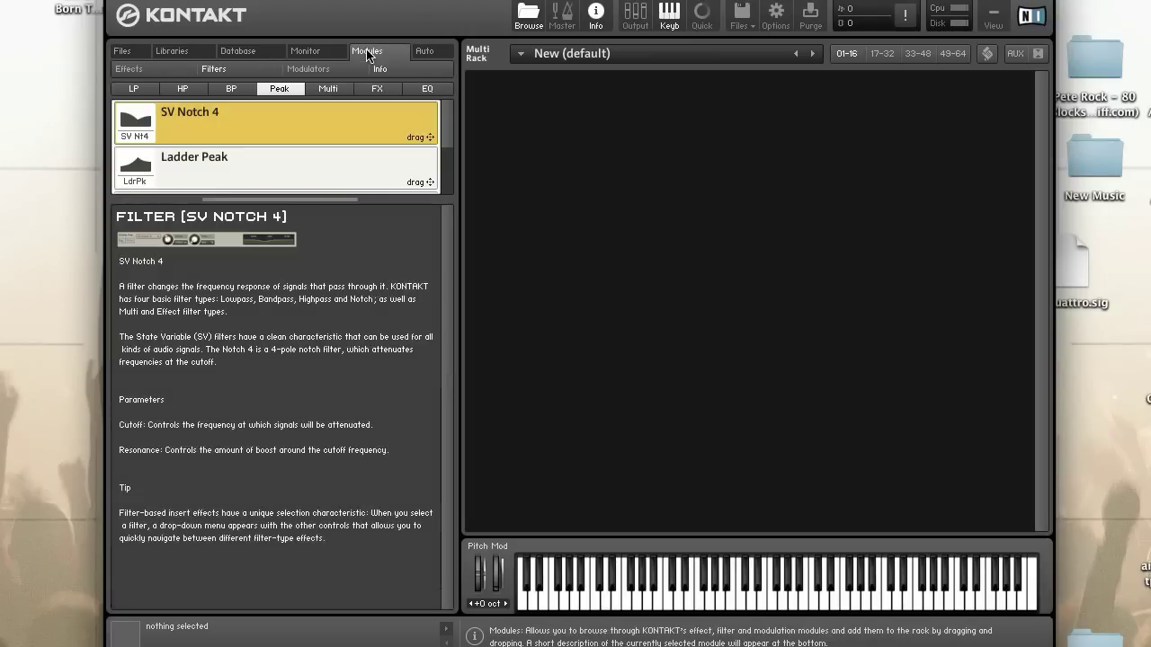
click(313, 70)
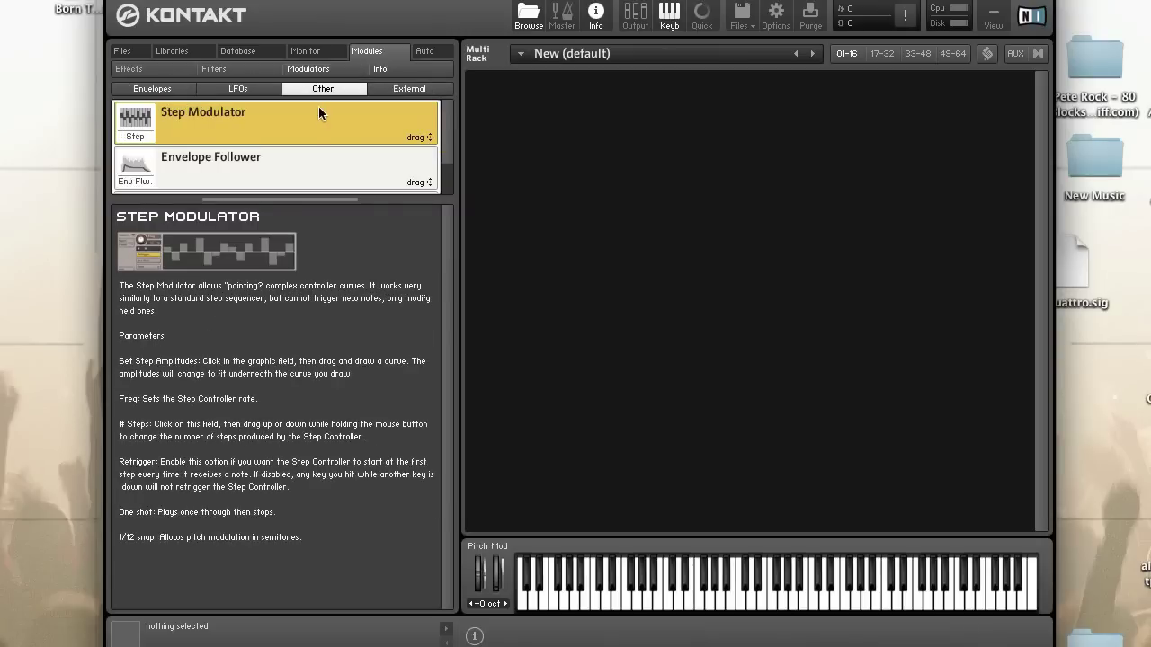
click(163, 89)
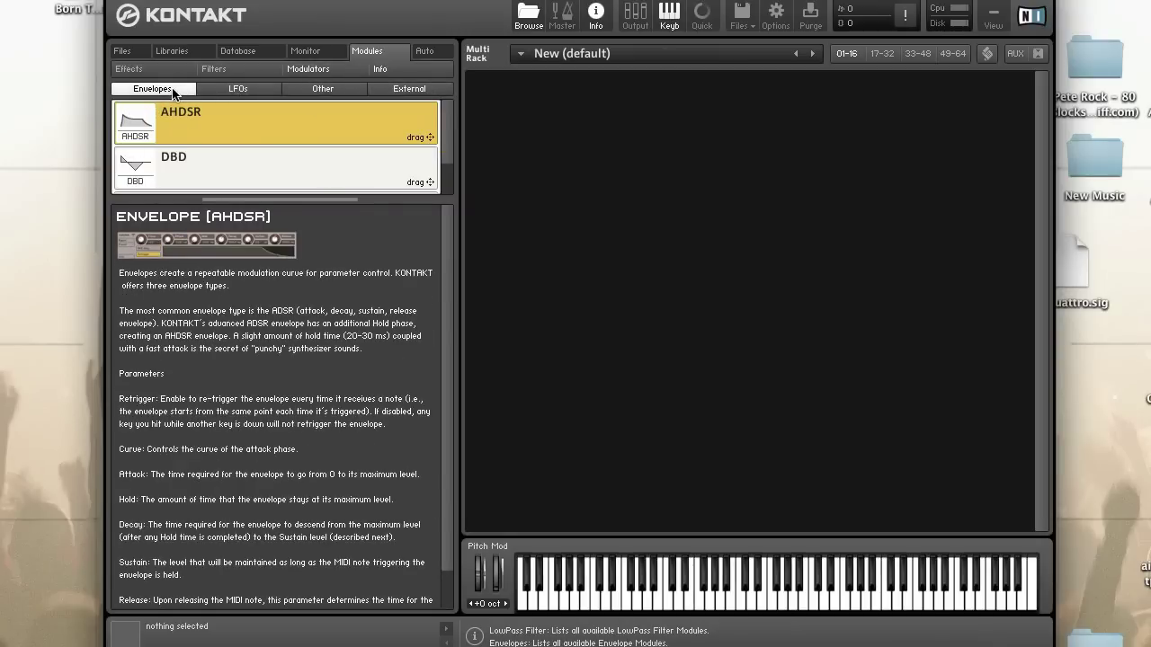
click(234, 89)
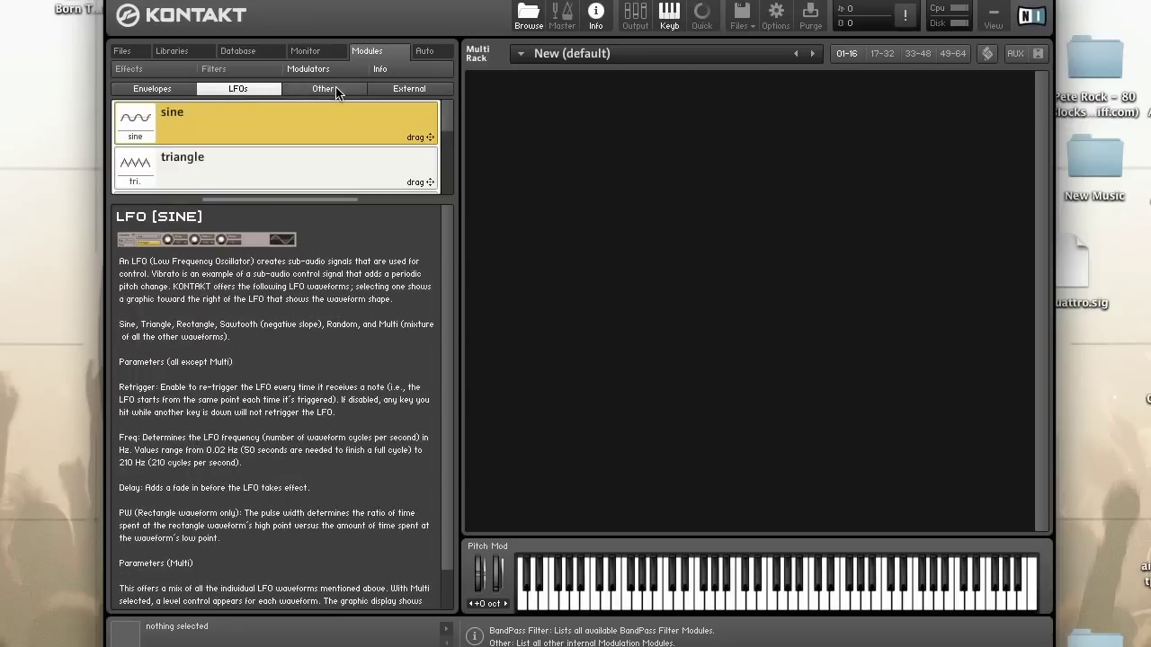
click(326, 89)
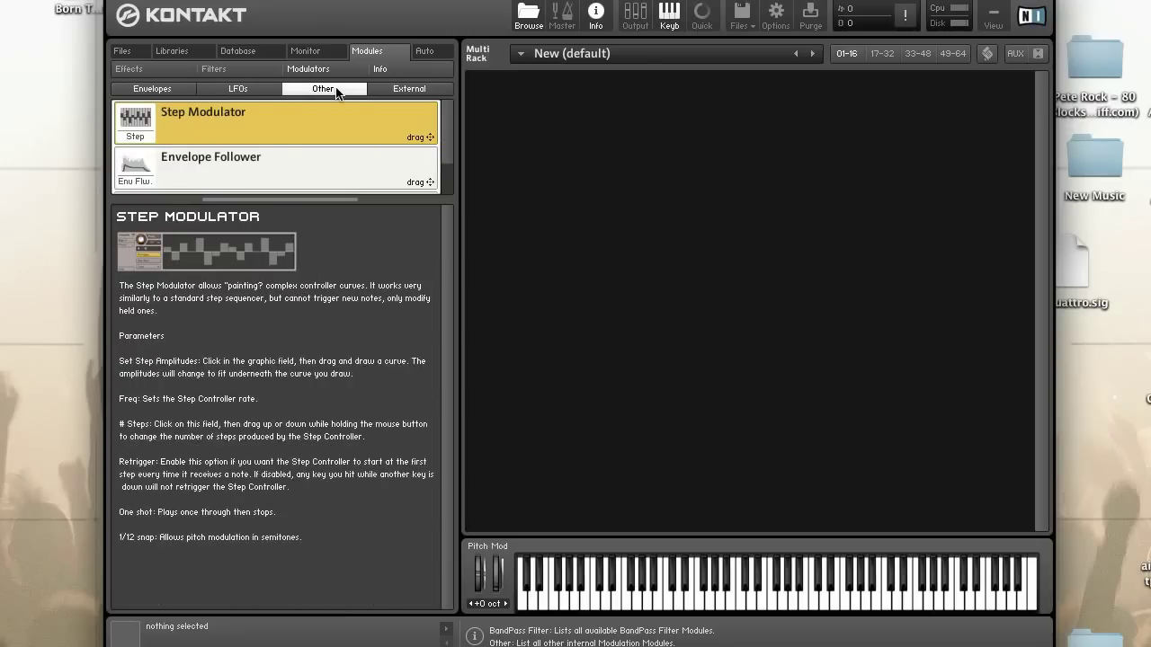
click(398, 92)
click(171, 89)
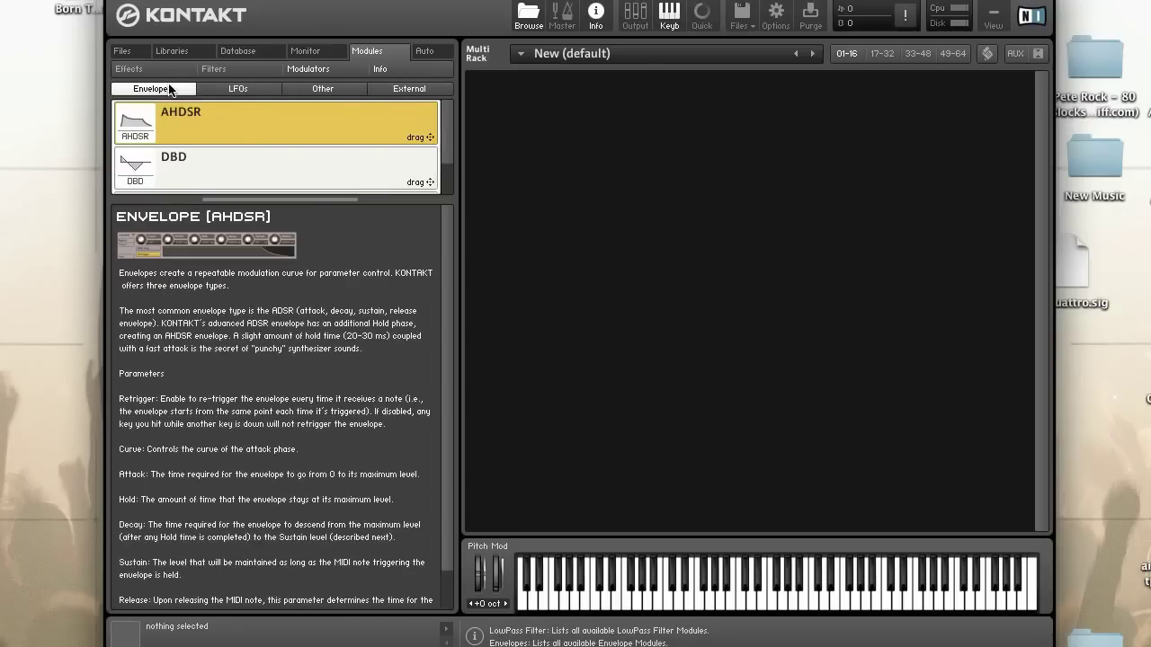
click(220, 161)
click(220, 140)
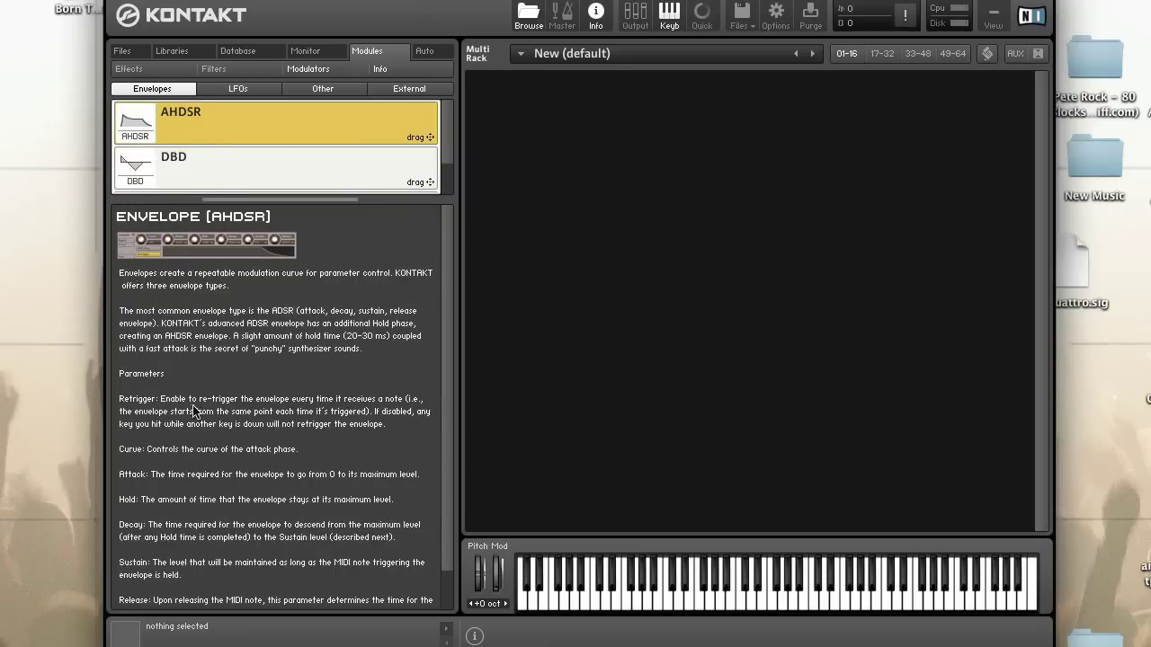
Step: Cycle again through LFOs, Other, External and Envelopes, ending on the Other modulators
click(241, 88)
click(321, 88)
click(396, 89)
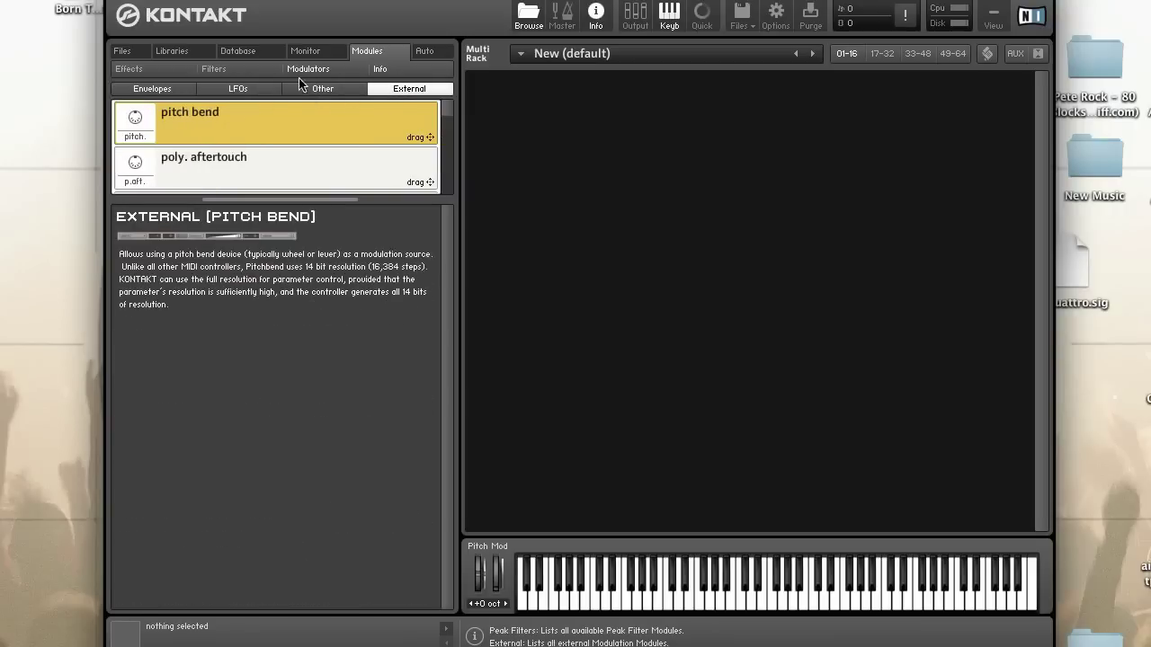
click(176, 90)
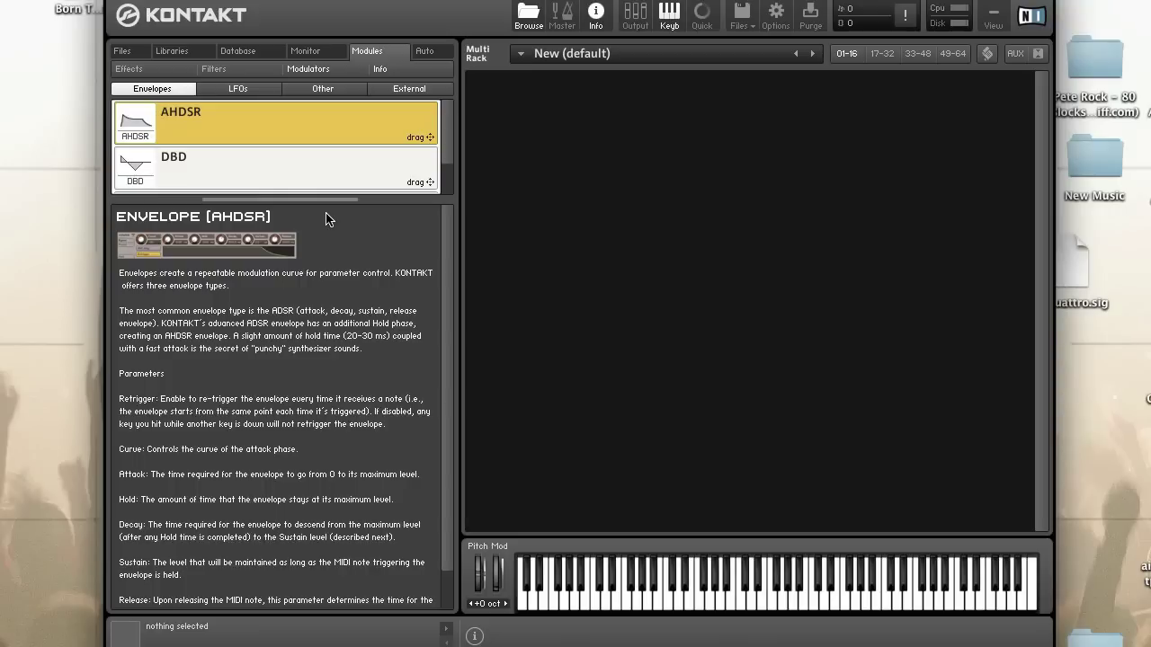
click(407, 90)
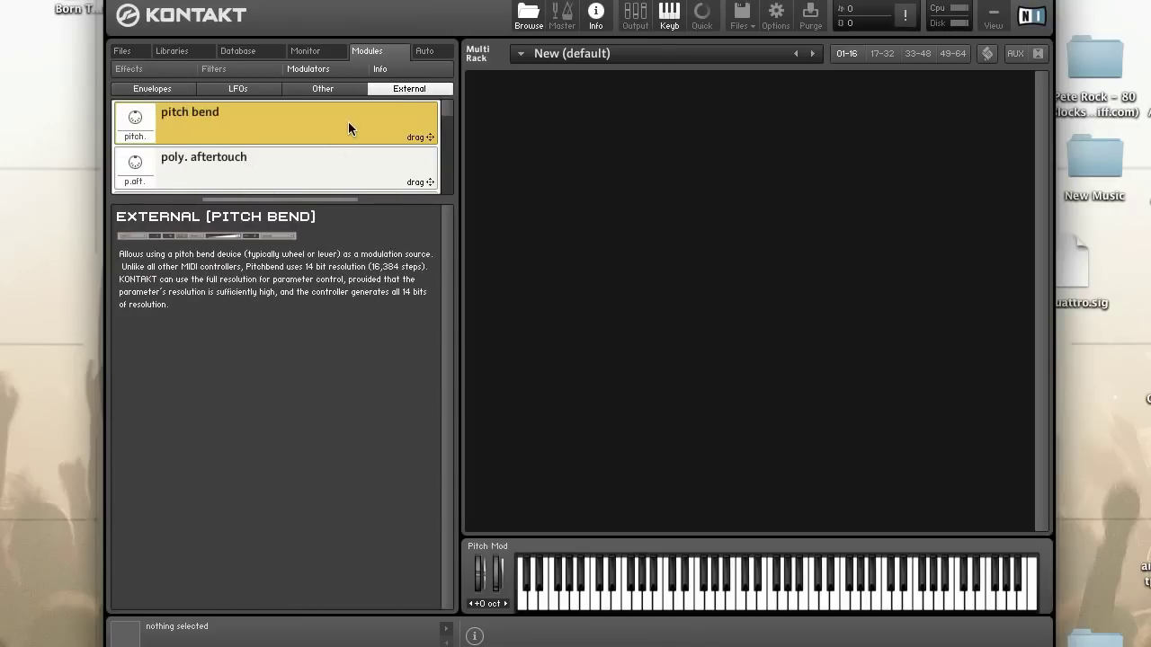
click(324, 90)
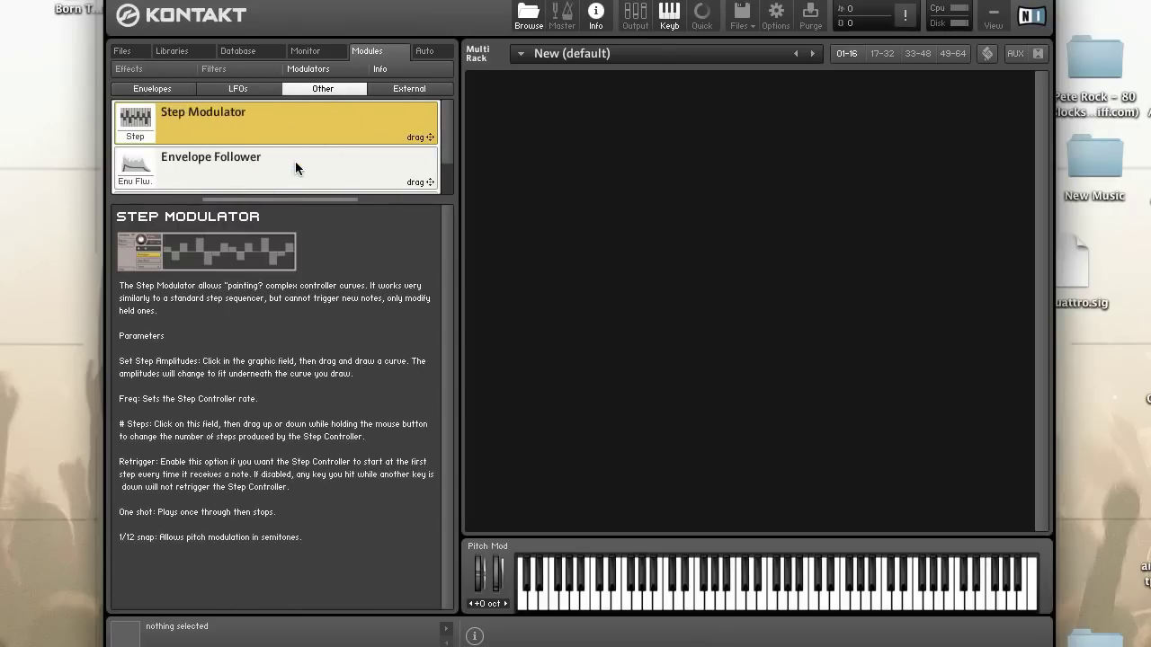
Step: Enlarge the modulator list, read the external velocity description, then return to the AHDSR envelope
scroll(295, 161, down, 1)
drag(299, 198, 289, 240)
click(388, 90)
scroll(357, 151, down, 8)
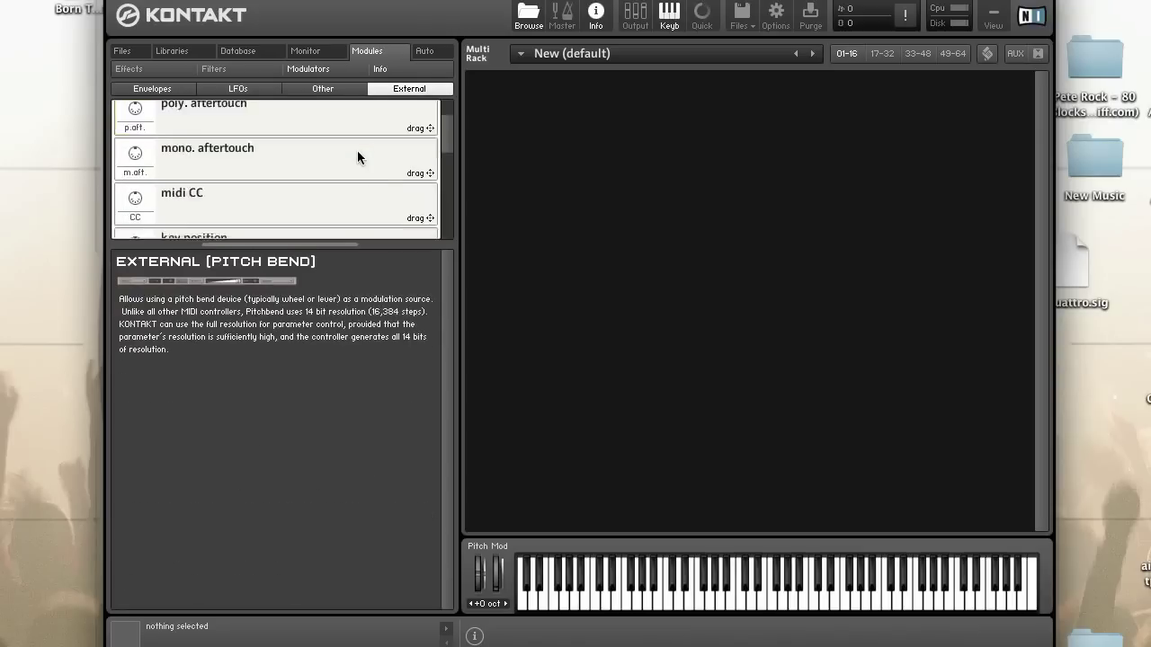
scroll(357, 151, up, 6)
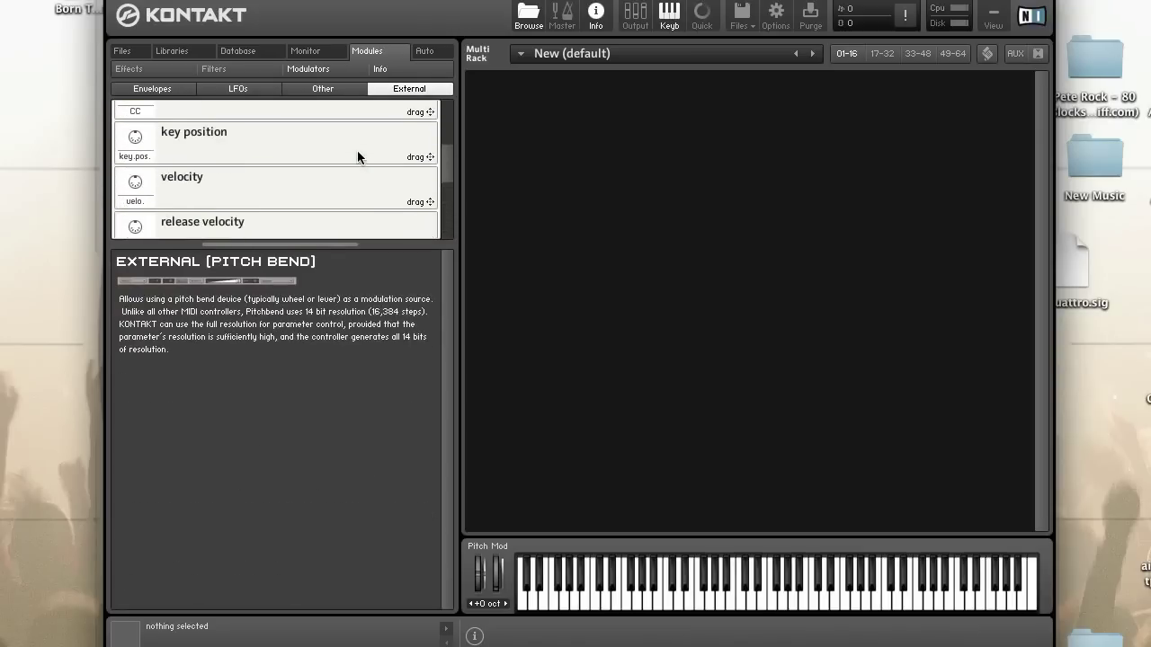
scroll(321, 209, down, 1)
click(313, 193)
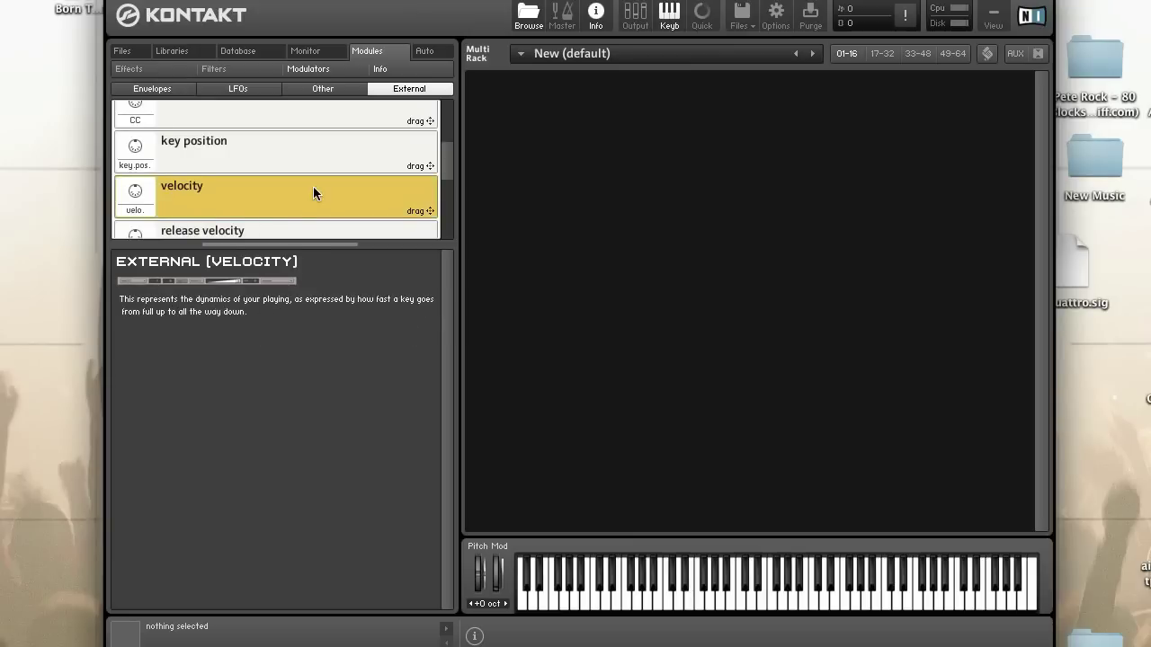
click(178, 90)
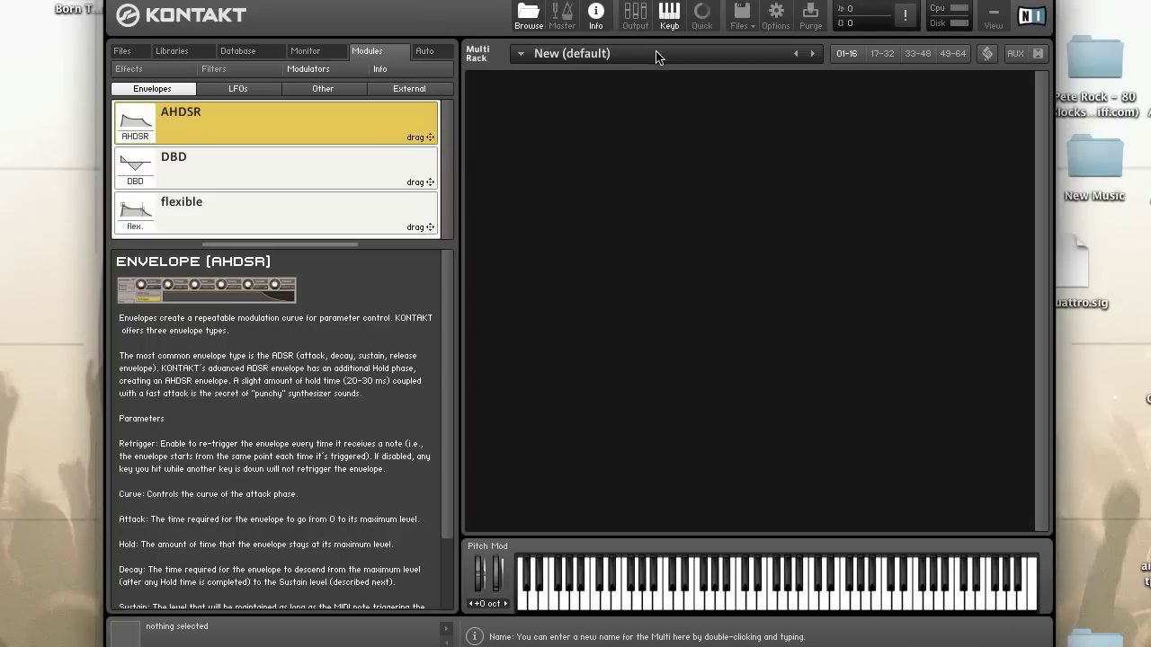
Step: Create a new instrument via Files > New instrument and open it in Instrument Edit Mode
click(742, 24)
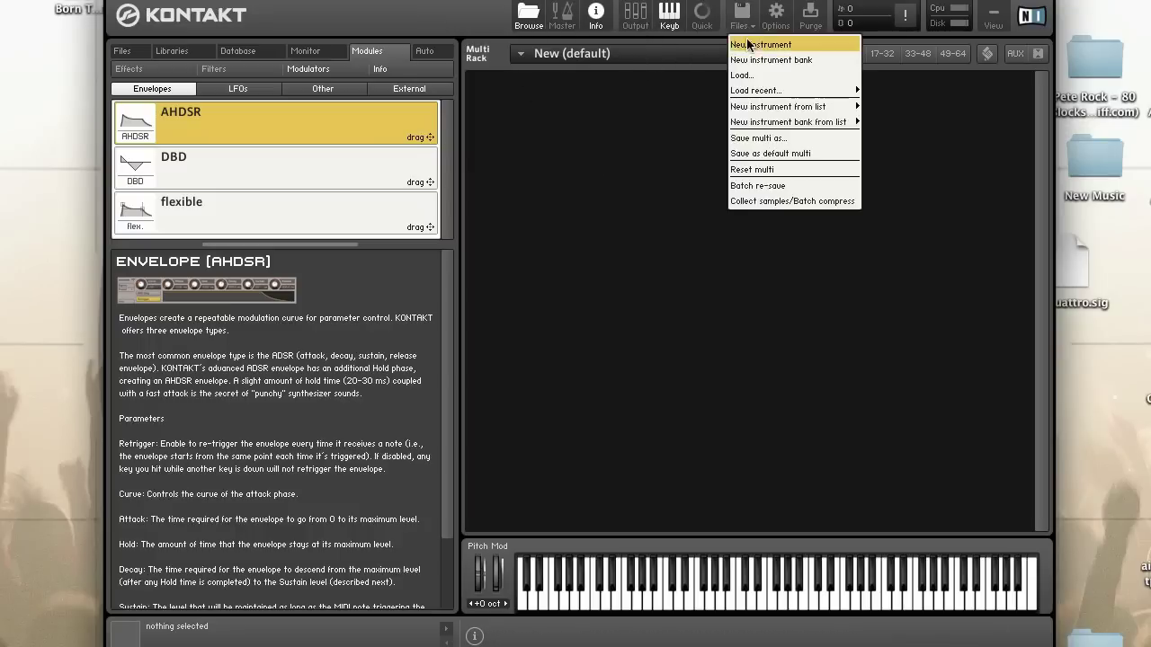
click(752, 46)
click(486, 85)
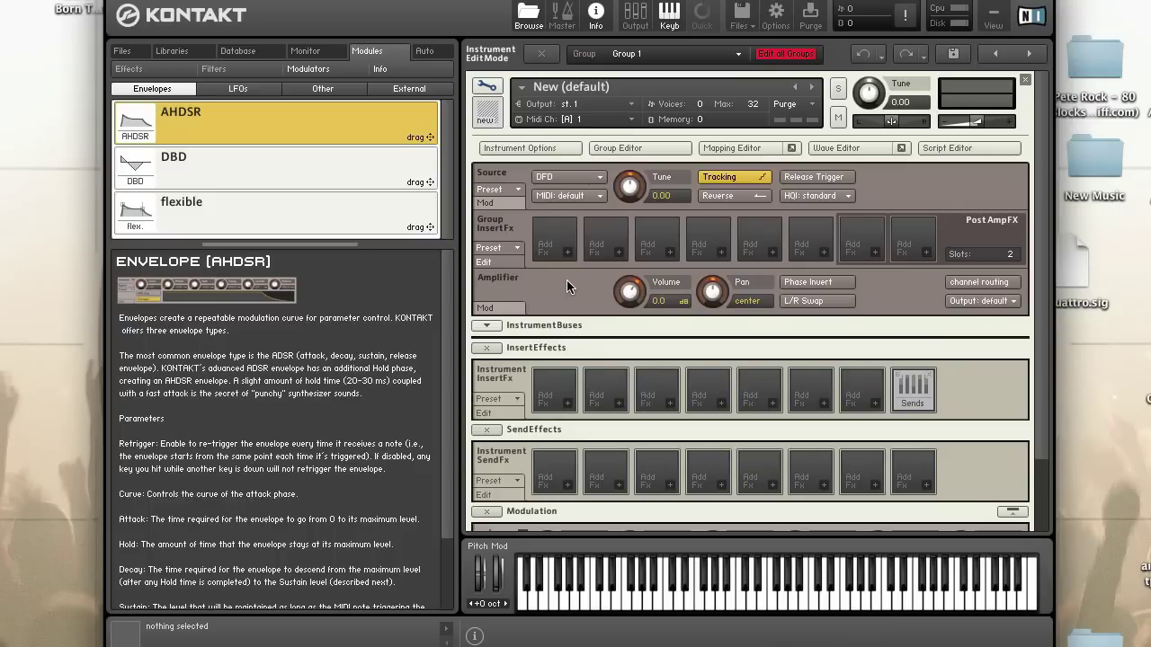
Step: Toggle the Source and Amplifier modulation assignment panels open and closed
click(486, 203)
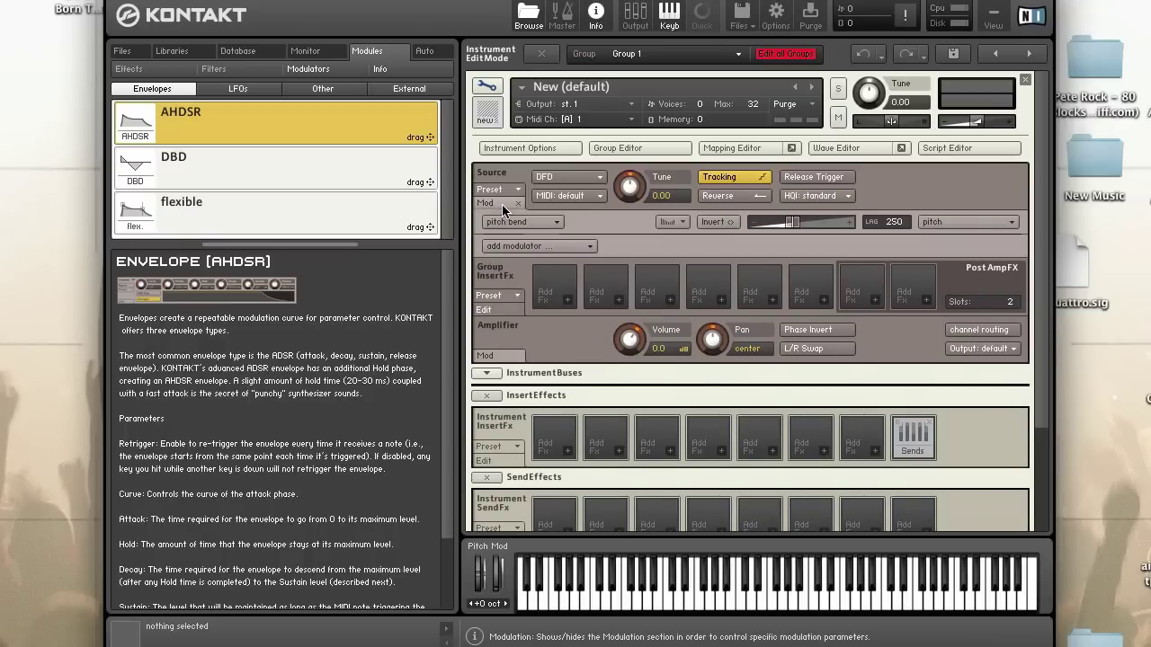
click(502, 204)
click(497, 308)
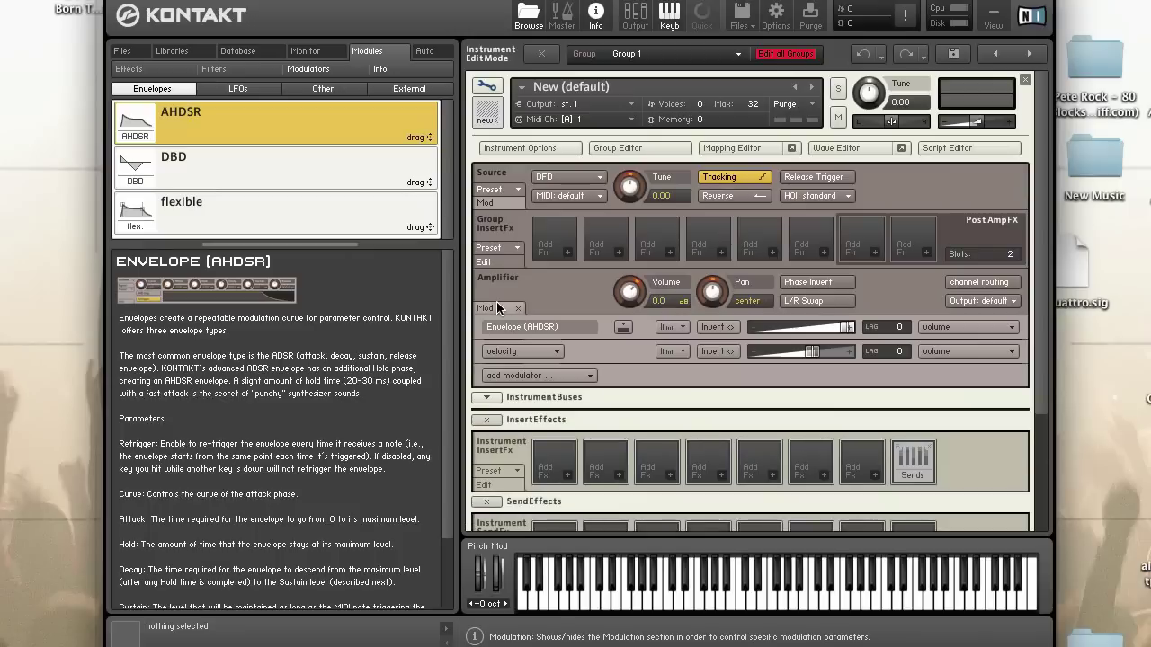
click(497, 308)
Step: Expand the Instrument Buses section, inspect the envelope's modulation panel, and return to the top
scroll(492, 304, down, 1)
click(487, 299)
scroll(515, 335, down, 2)
scroll(508, 378, down, 3)
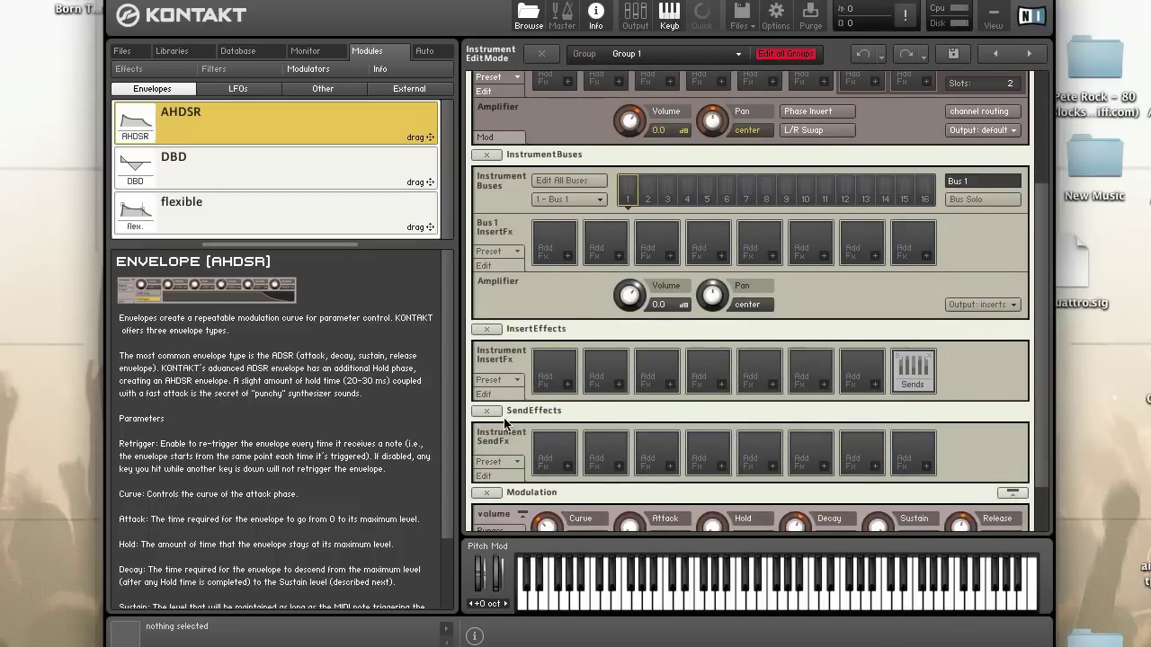
scroll(505, 417, down, 2)
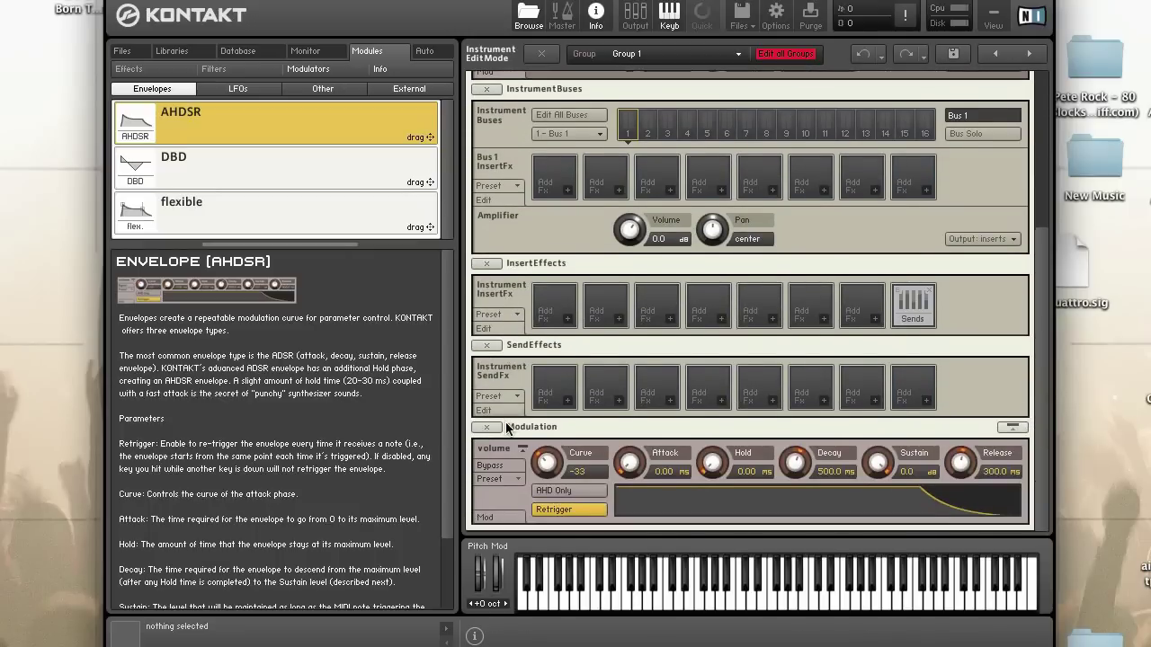
click(500, 526)
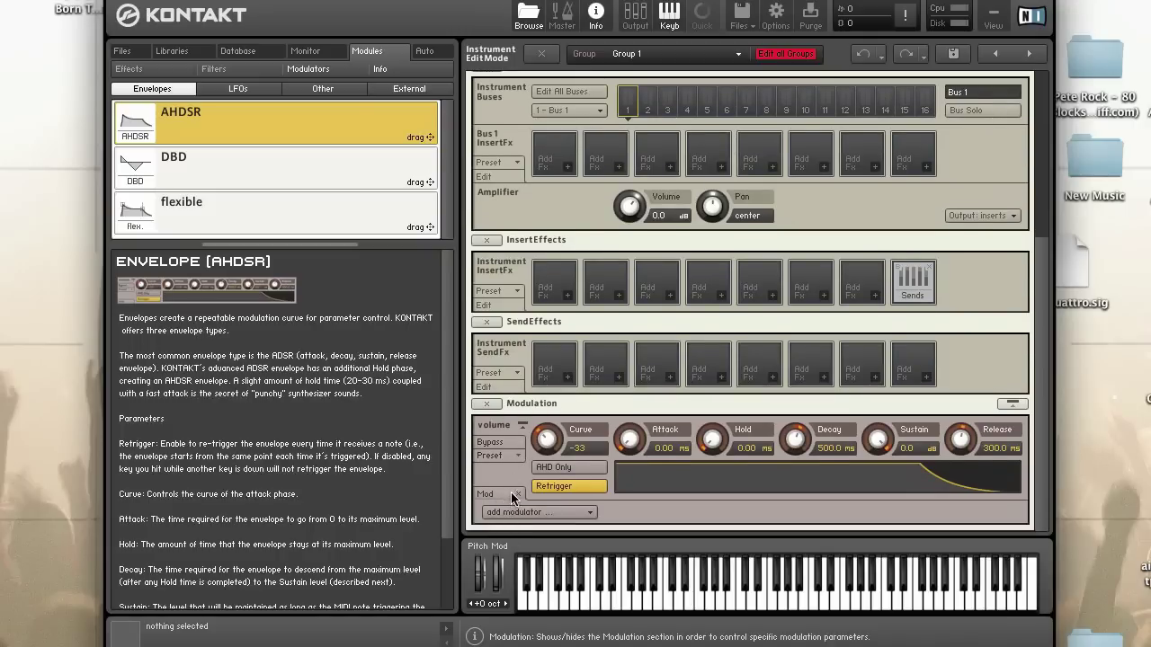
scroll(508, 490, up, 1)
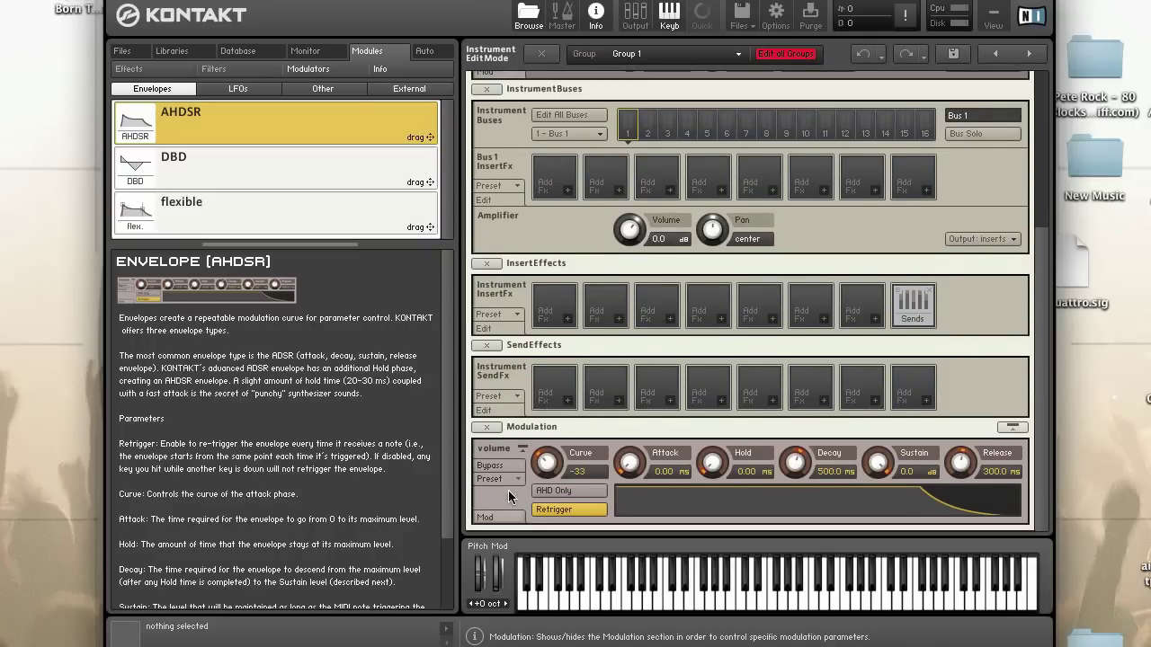
scroll(561, 251, up, 6)
scroll(561, 252, up, 1)
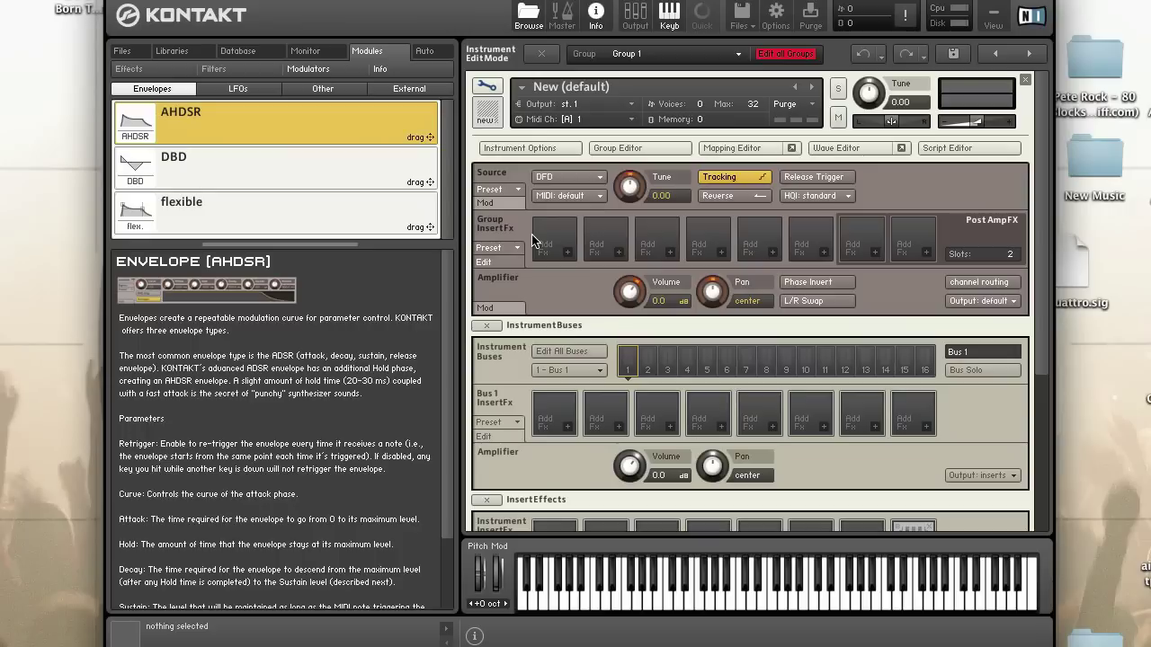
Step: Show the Source modulators and open the Tune knob's modulation source menu to choose an LFO
click(508, 207)
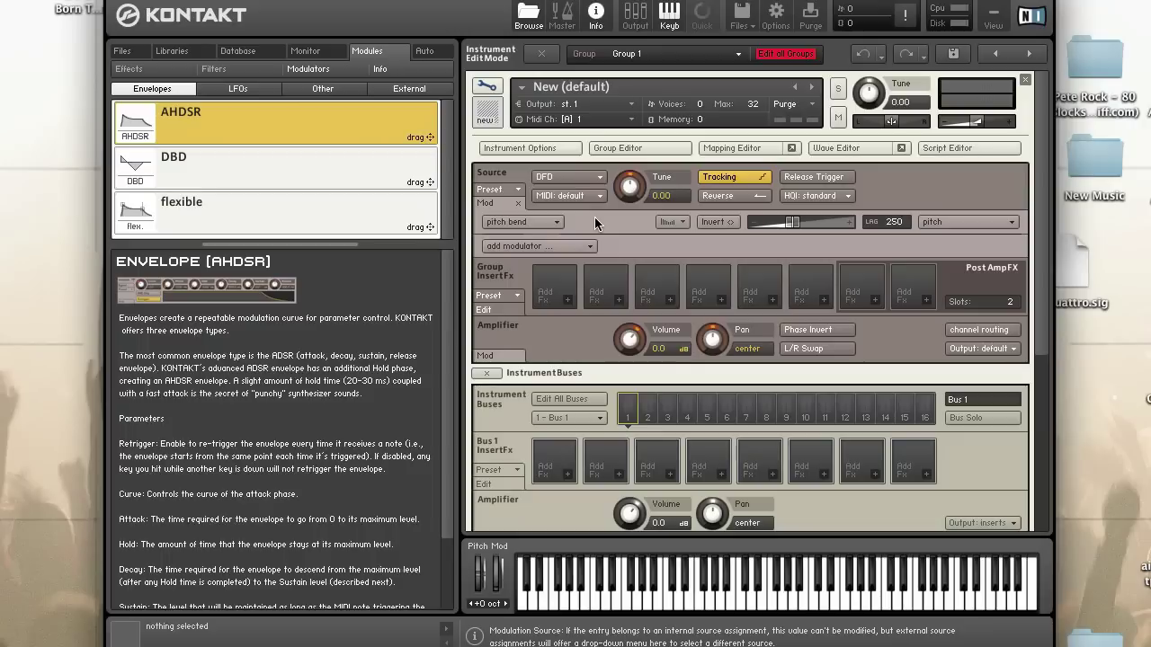
right_click(631, 186)
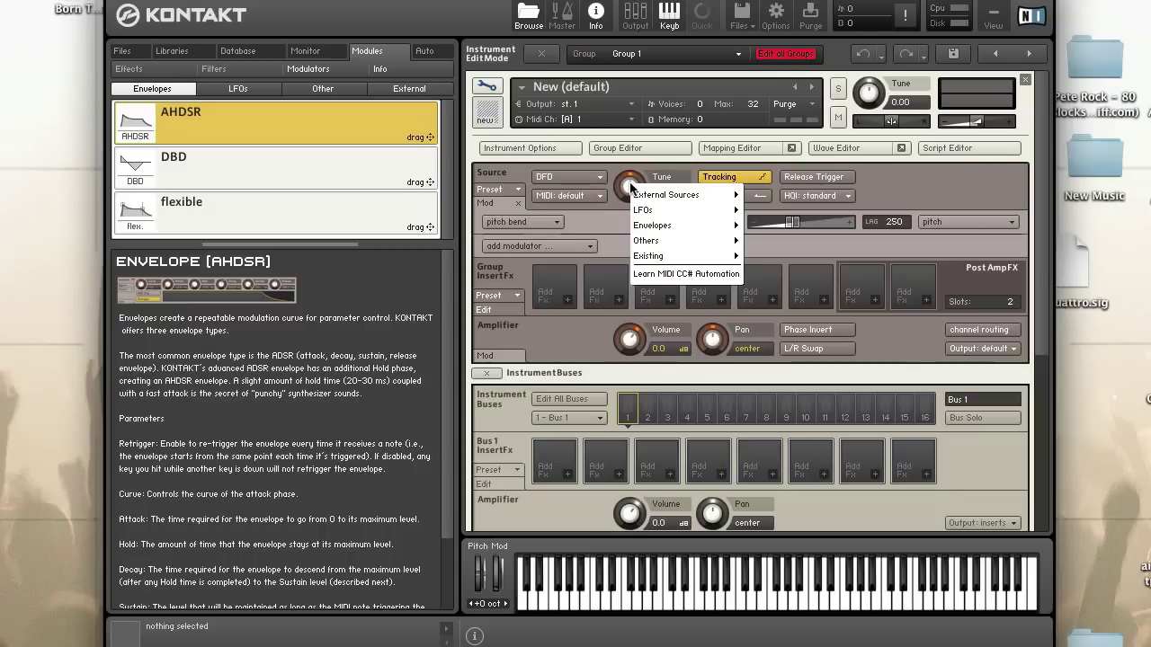
mouse_move(681, 195)
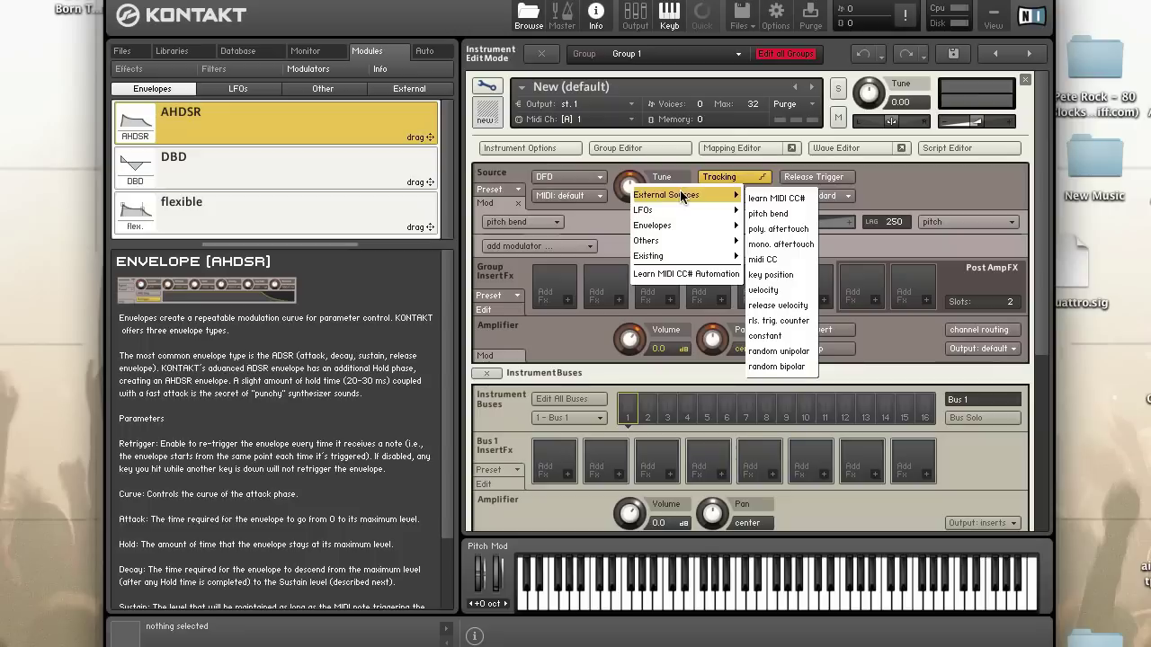
mouse_move(702, 259)
mouse_move(700, 207)
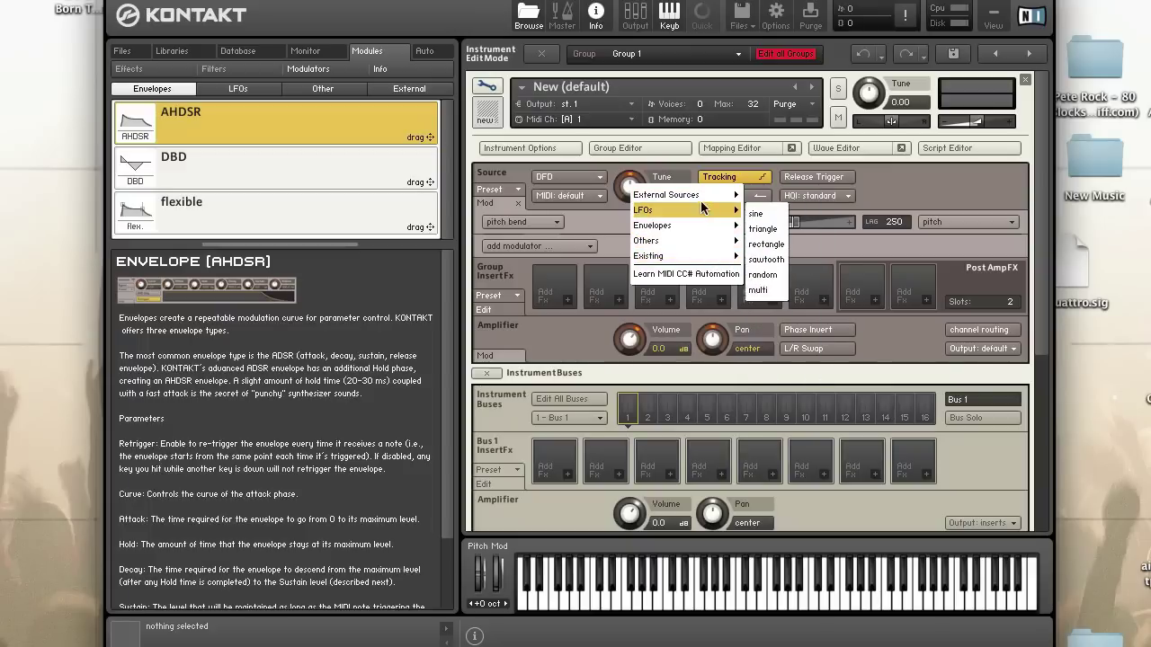
Step: Add a sine LFO to the Source, check pitch bend's targets, then delete the sine LFO
click(775, 215)
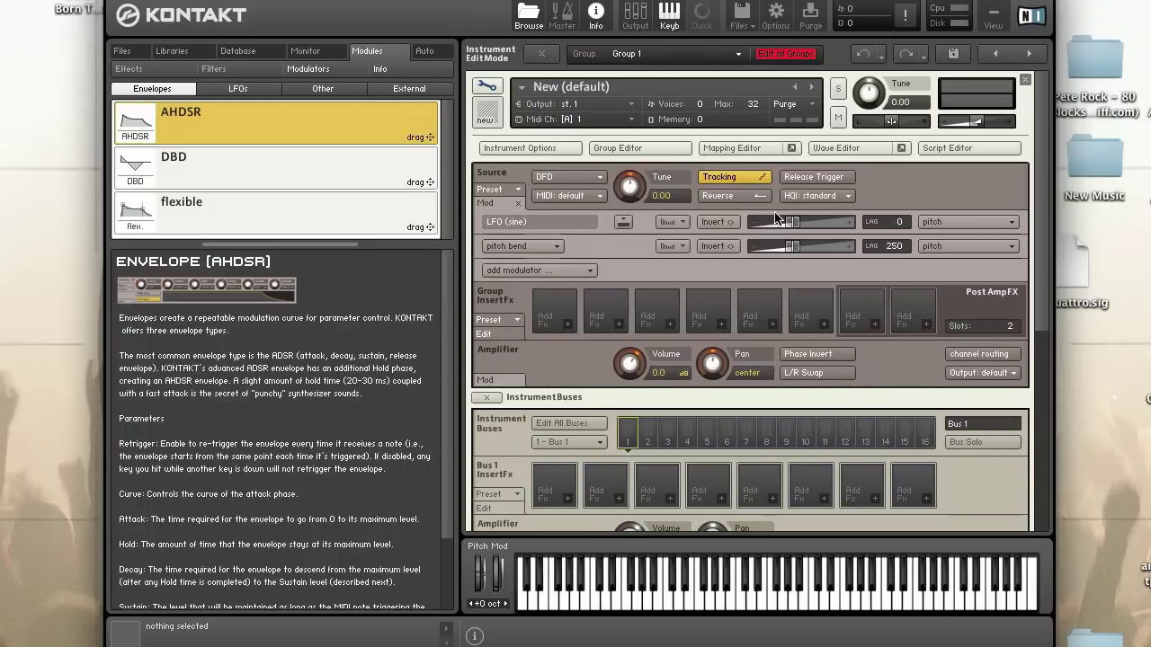
click(603, 223)
click(985, 247)
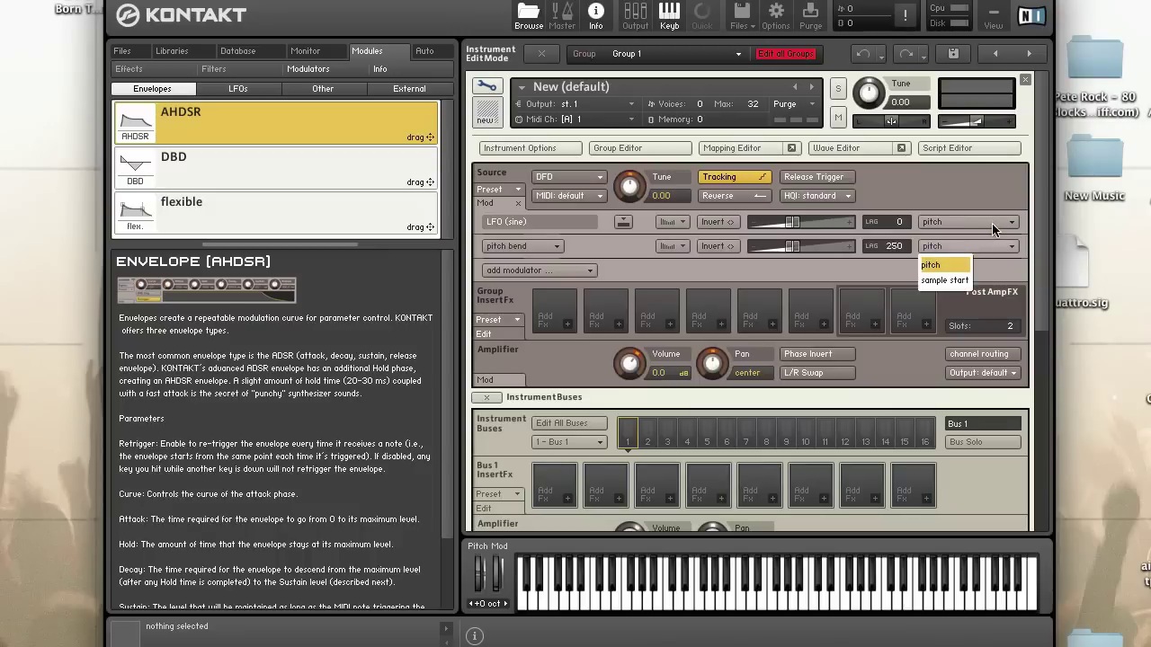
click(991, 225)
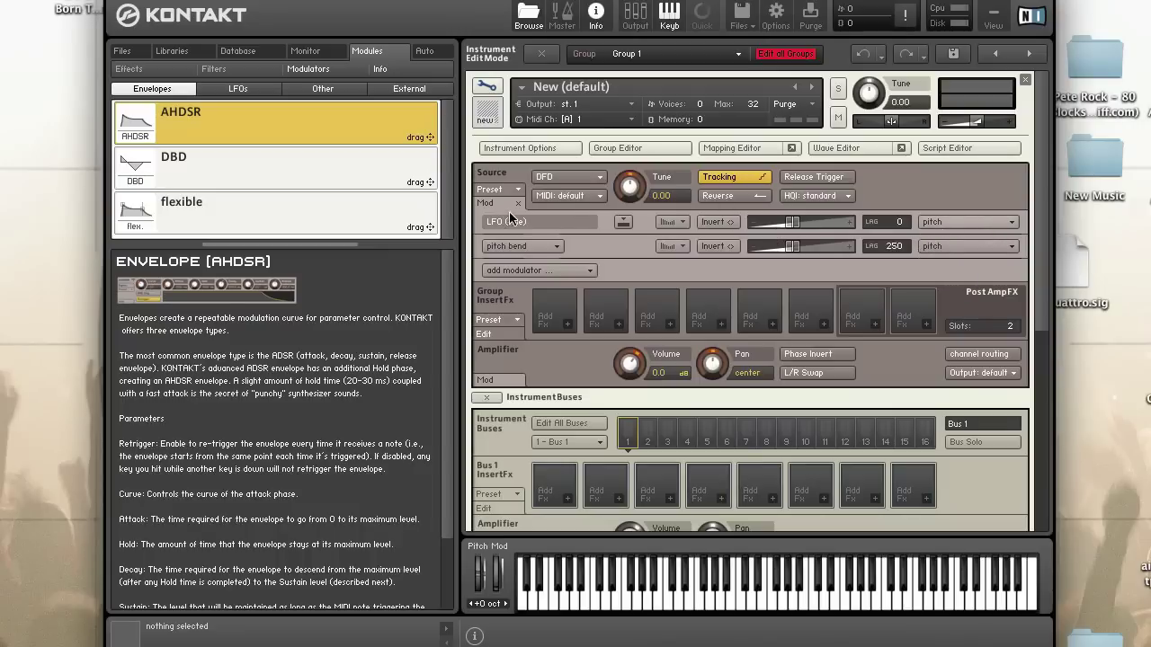
click(655, 223)
key(Delete)
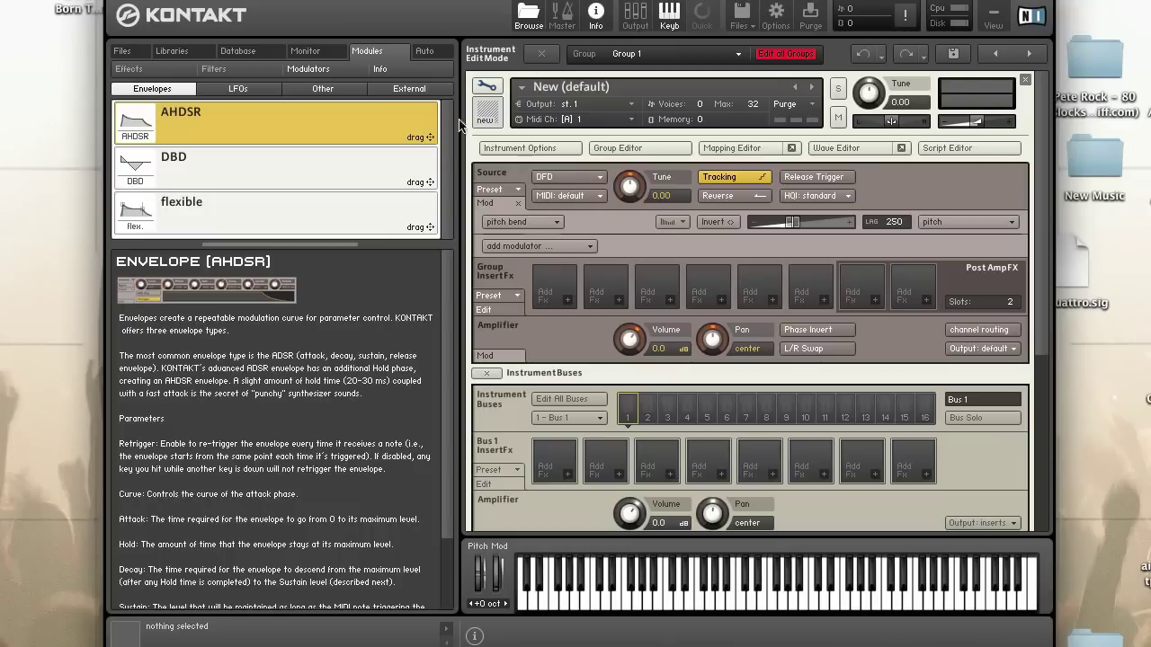
Step: Browse the Modules filter and modulator categories, ending on the LFO modulators
click(331, 50)
click(364, 50)
click(241, 69)
click(299, 65)
click(241, 69)
click(314, 71)
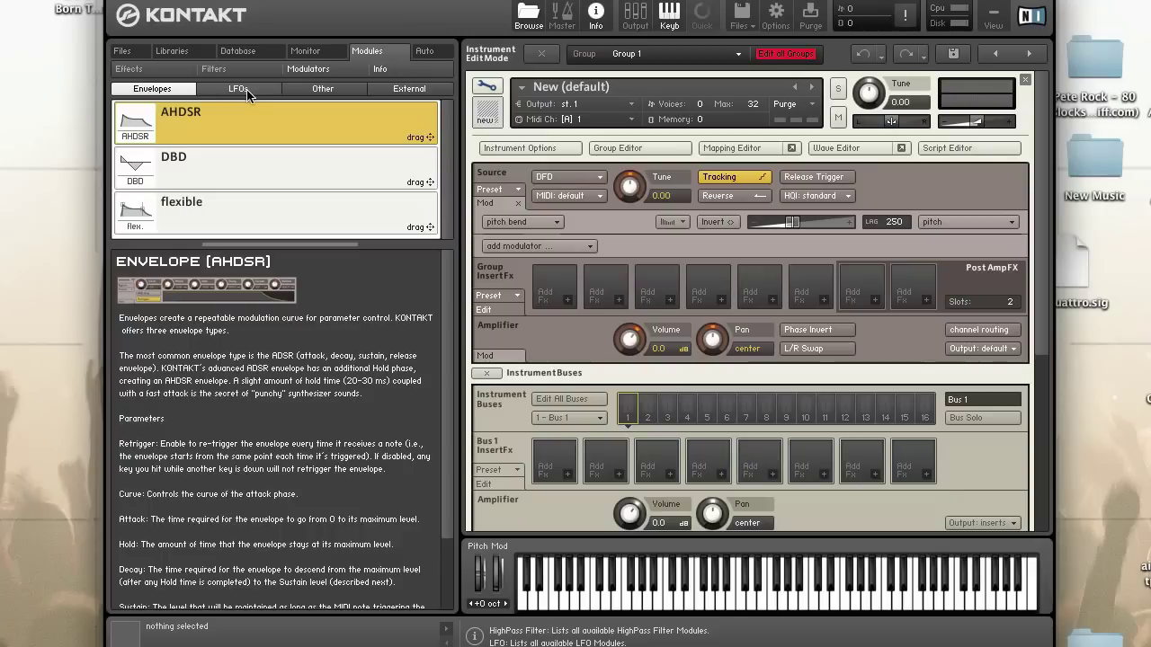
click(245, 90)
click(321, 88)
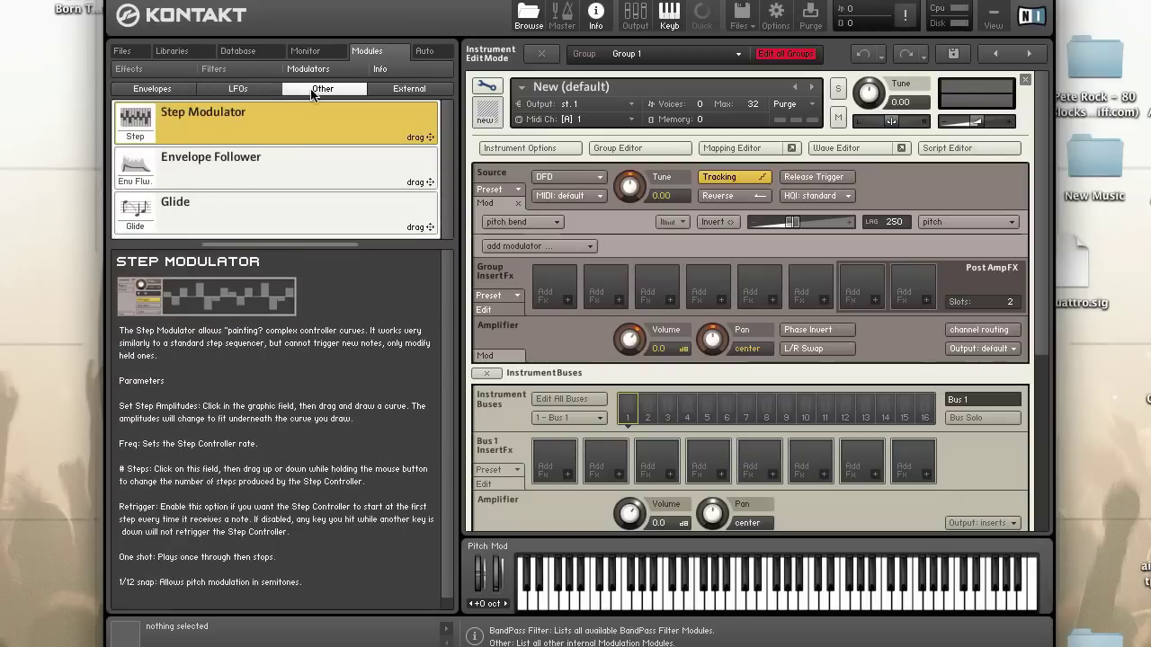
click(401, 89)
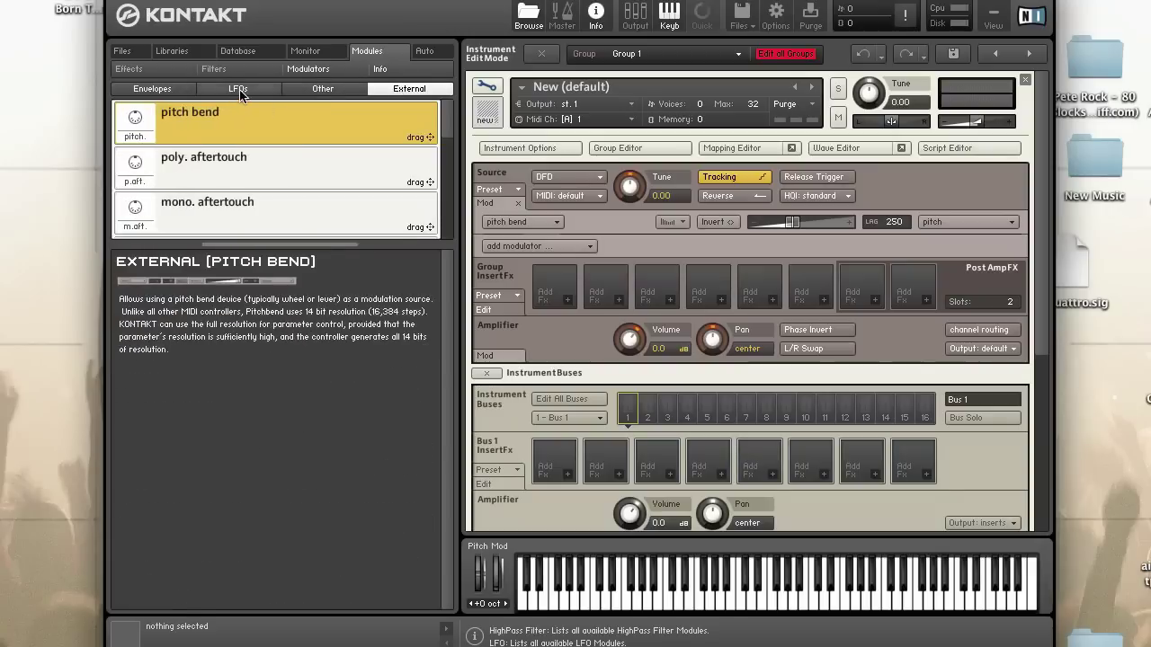
click(238, 89)
Step: Attach the triangle LFO to the Source Tune knob, then remove it again
click(265, 167)
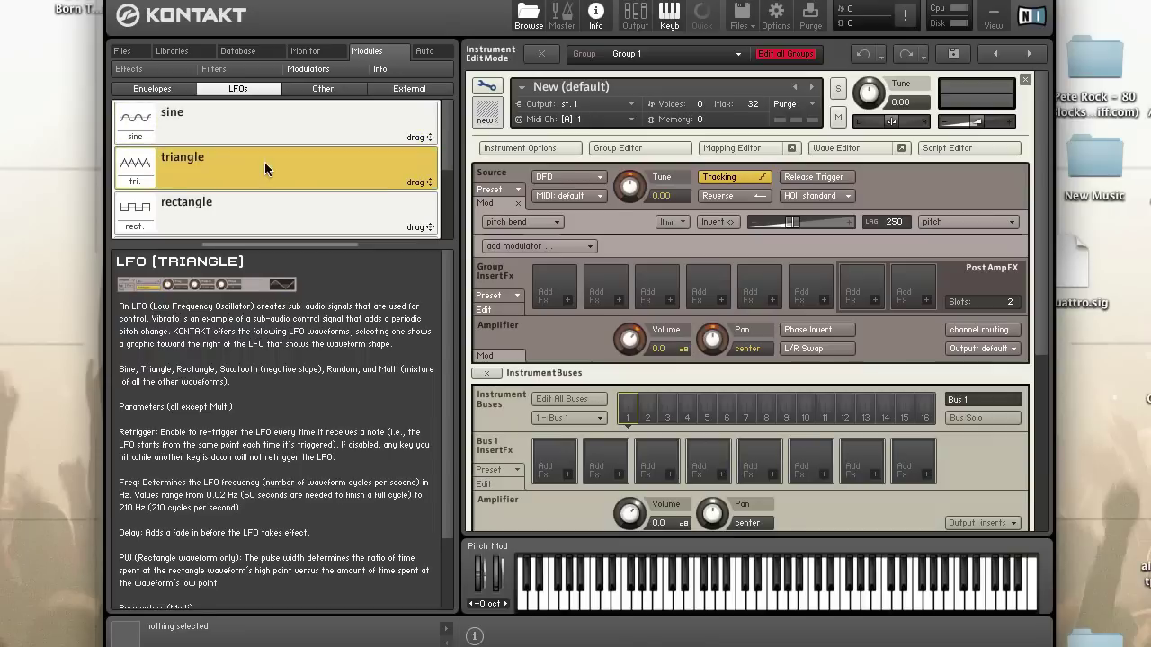
drag(265, 168, 629, 187)
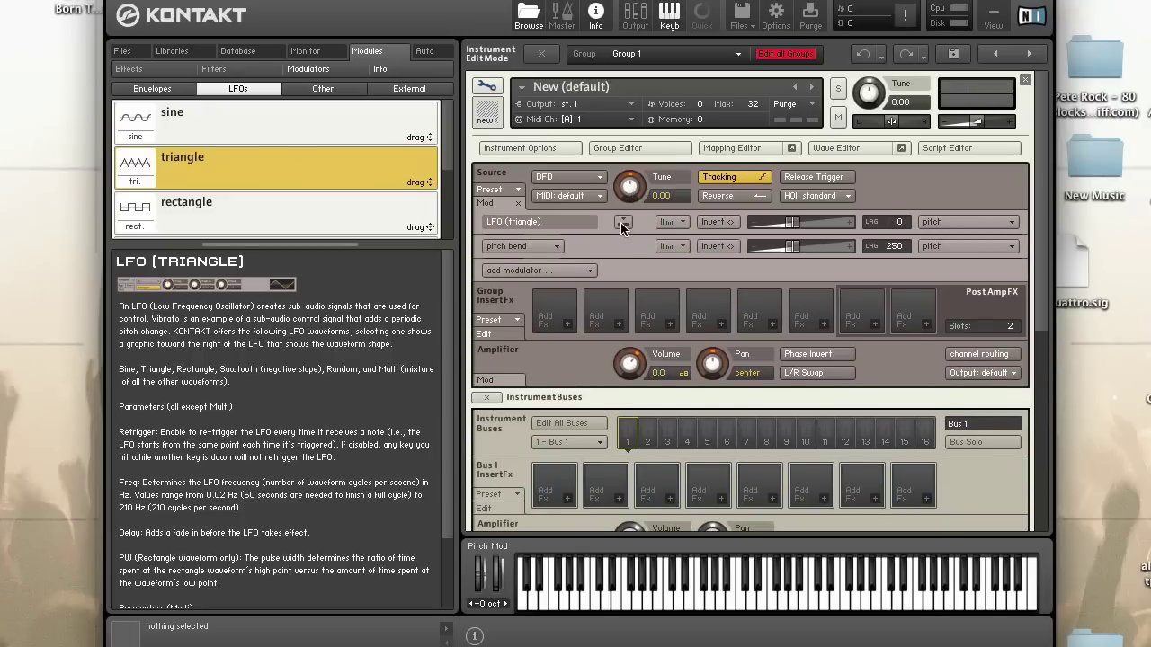
click(621, 222)
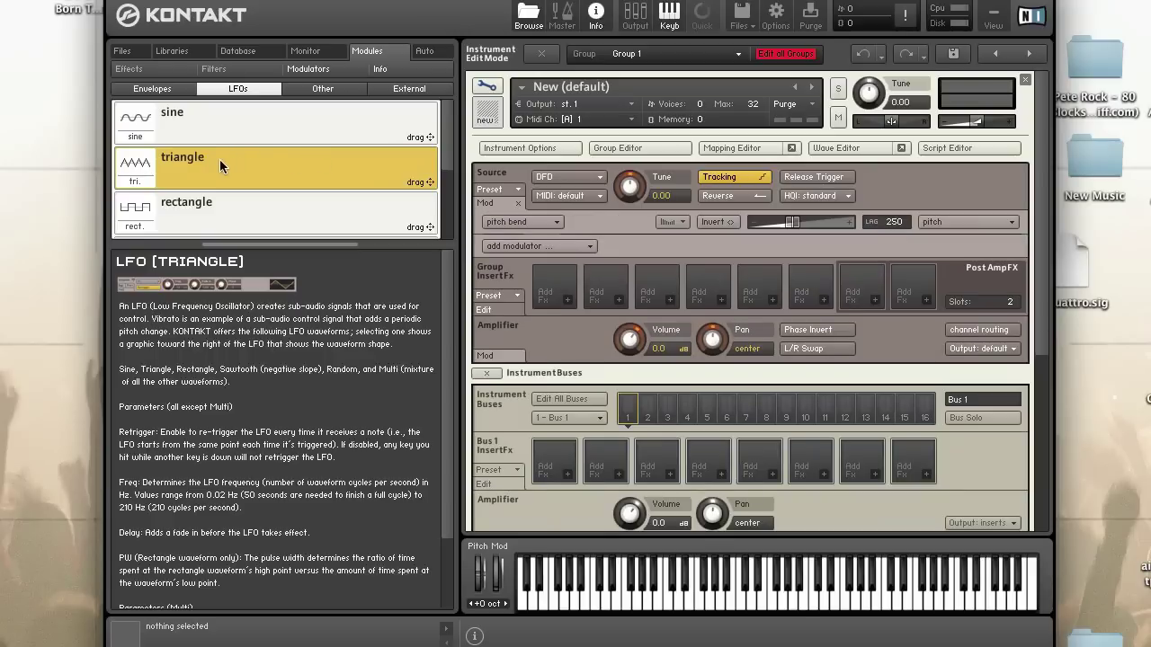
Step: Attach a triangle LFO to the Amplifier volume, then delete it, leaving AHDSR and velocity
drag(239, 158, 631, 343)
drag(632, 343, 631, 343)
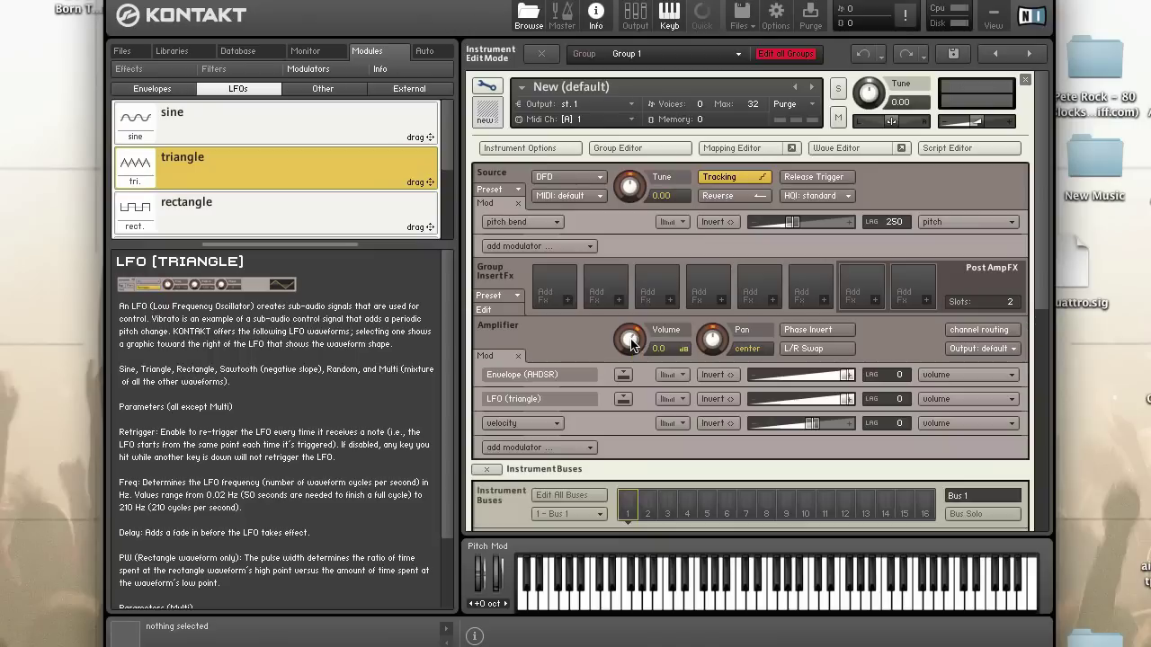
click(641, 396)
key(Delete)
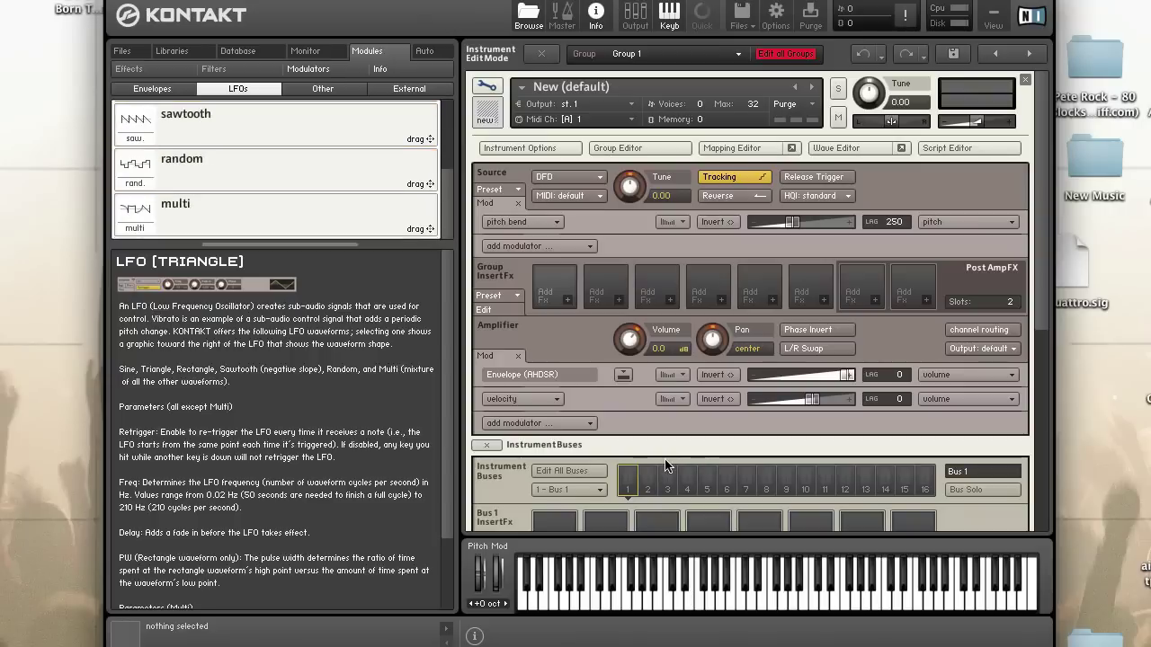
click(1041, 520)
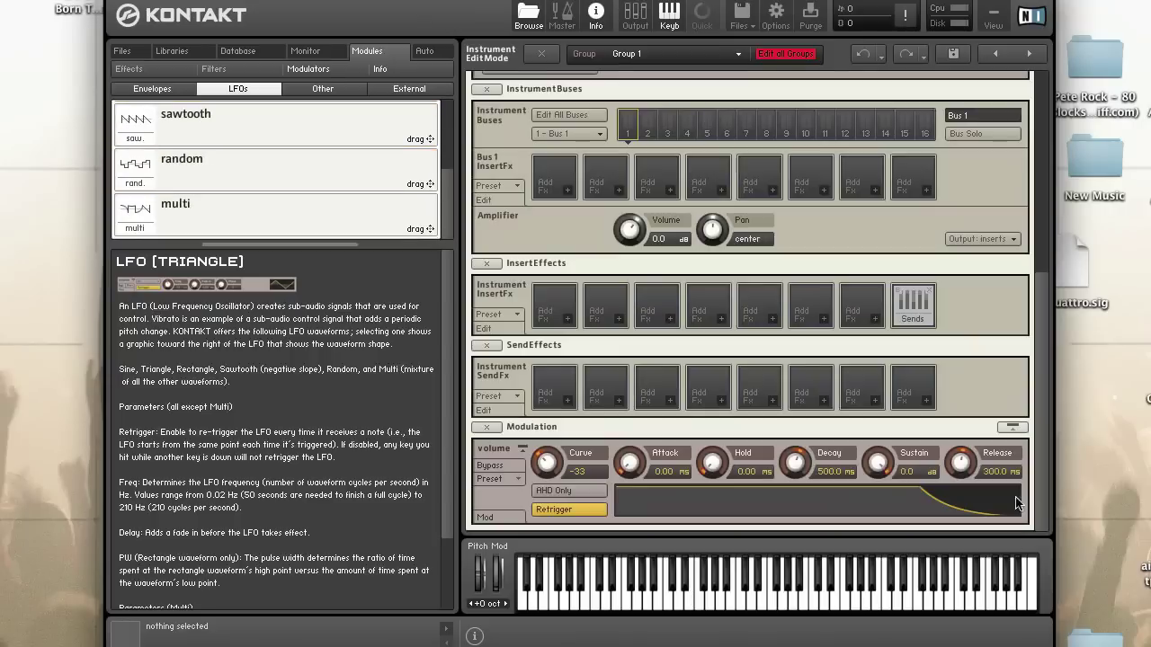
scroll(368, 145, up, 3)
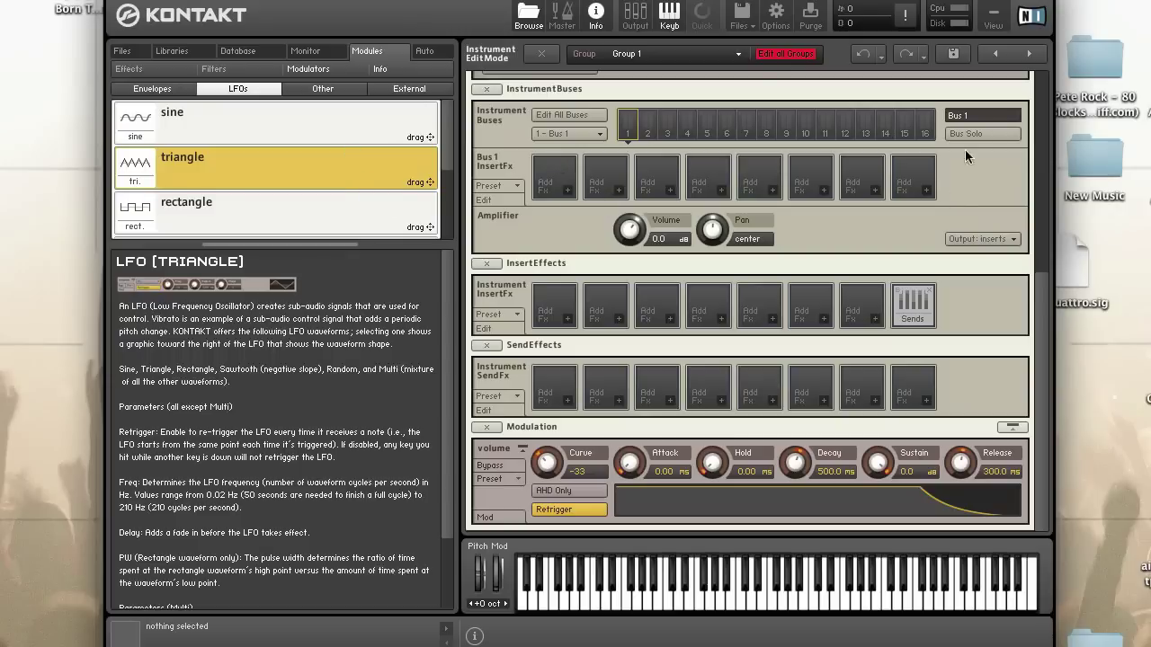
Step: Add a Glide modulator from the Others category to the Source, targeting pitch
click(1043, 113)
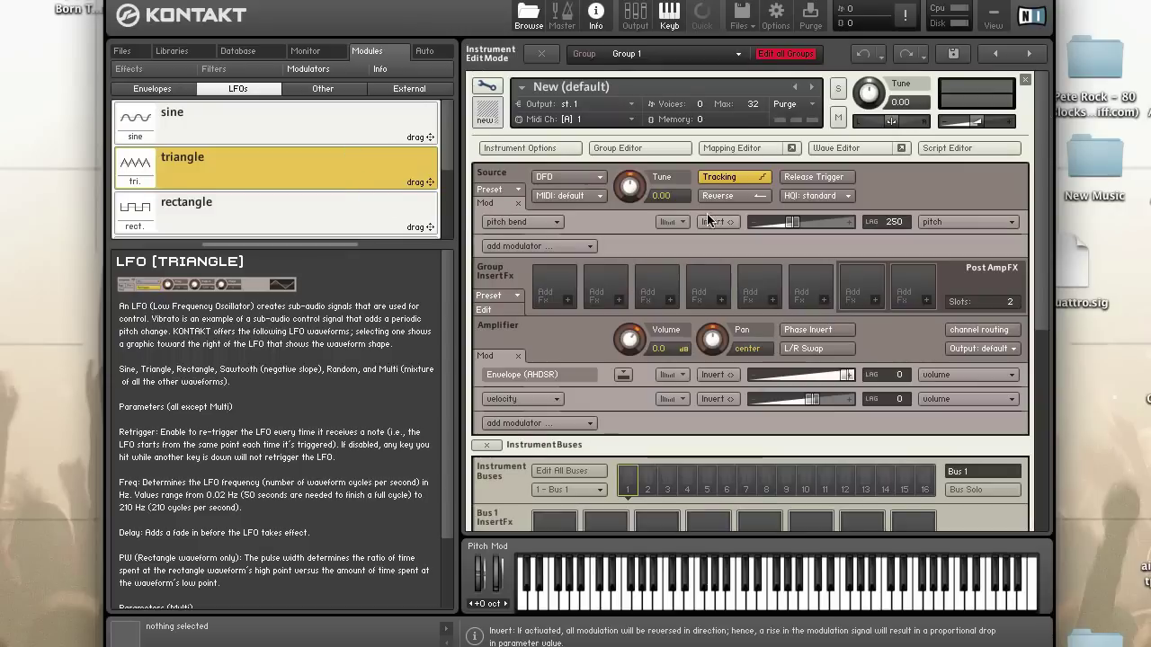
click(586, 245)
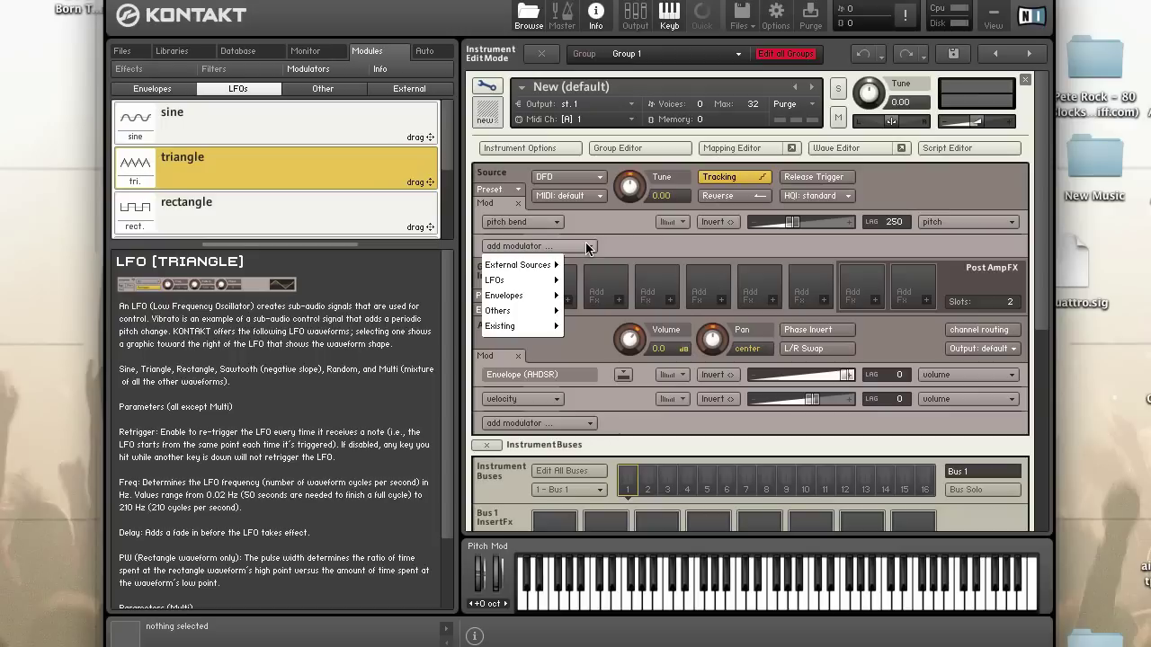
mouse_move(528, 303)
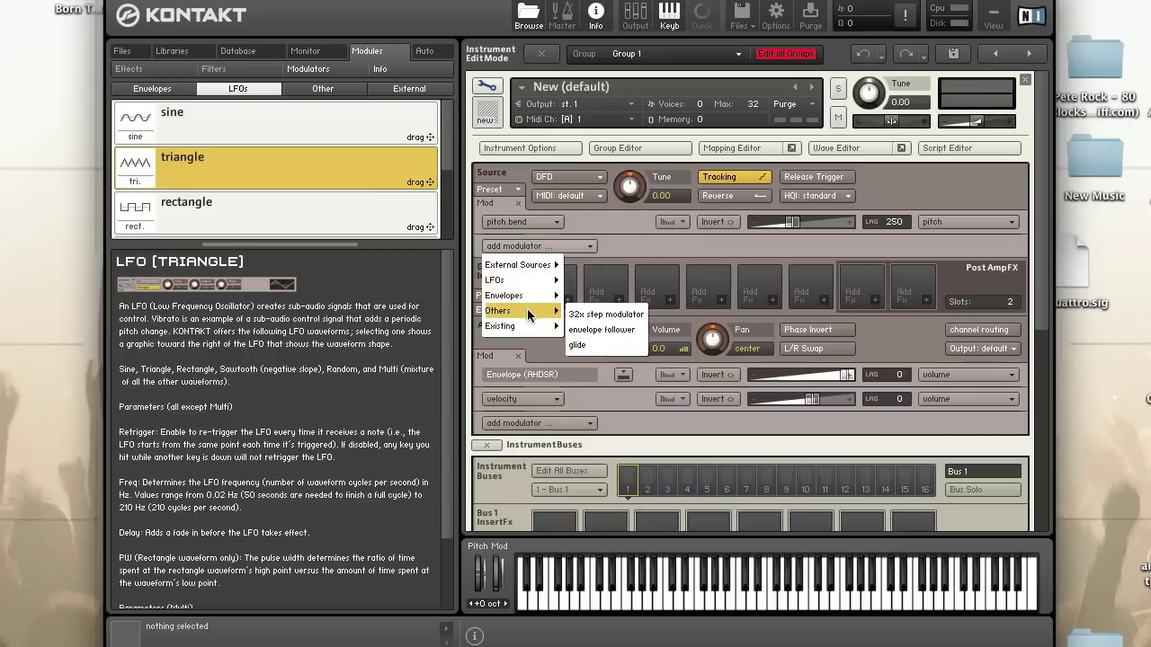
click(579, 345)
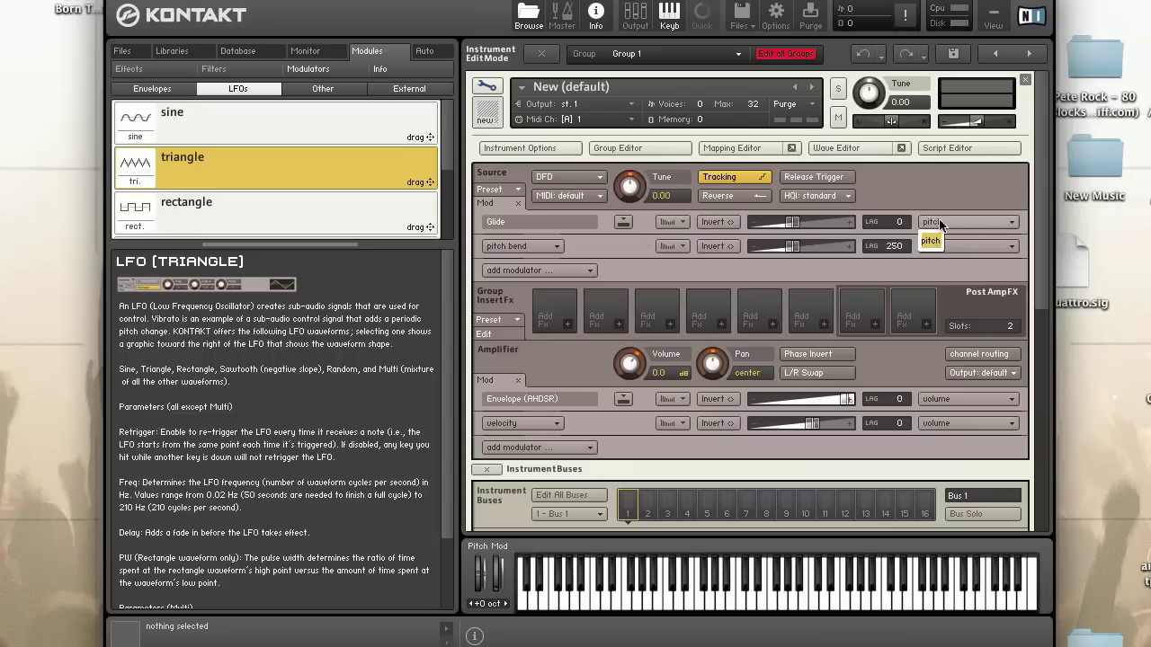
Step: Switch the Source to sampler mode and retarget the Glide modulator to loop start
click(576, 177)
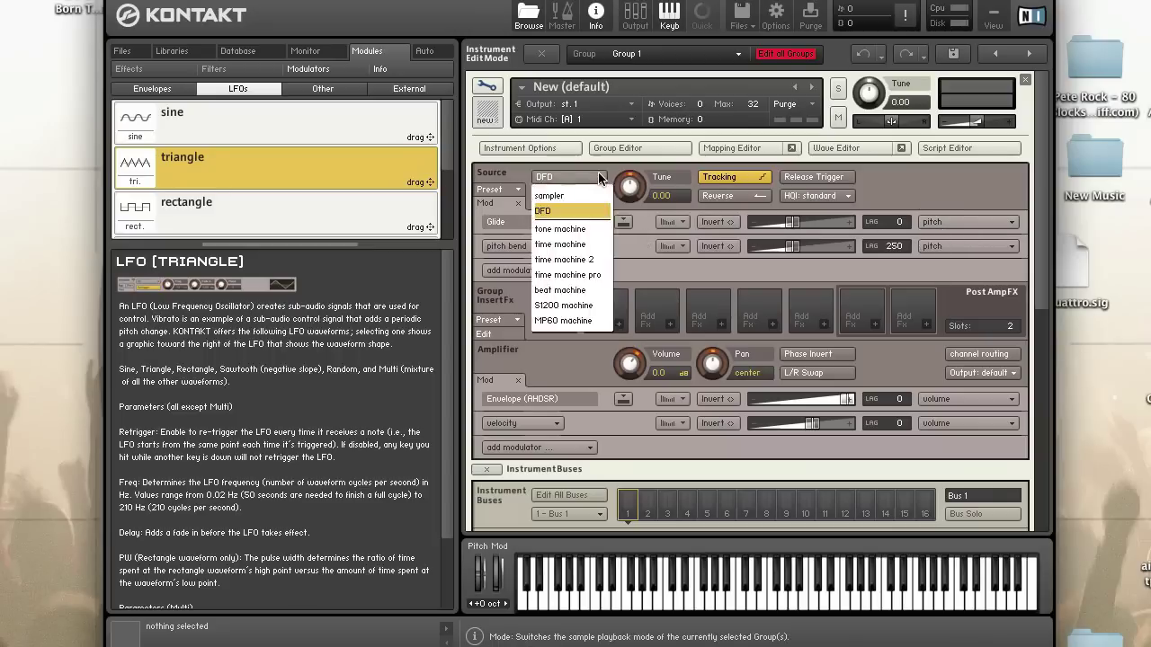
click(585, 197)
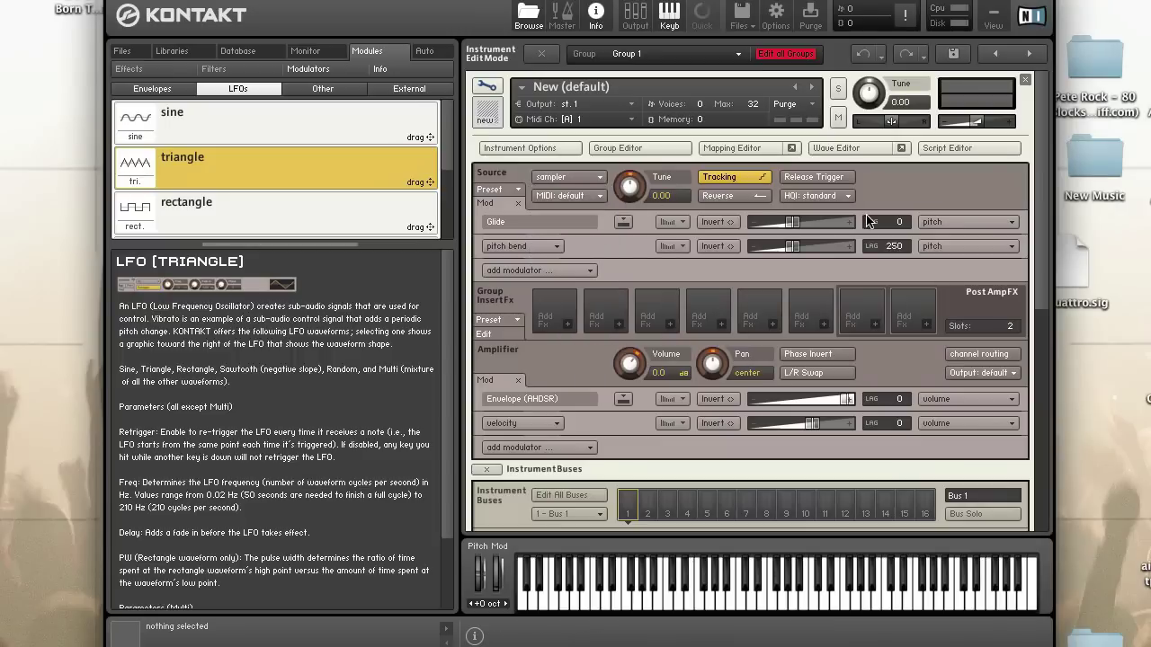
click(978, 224)
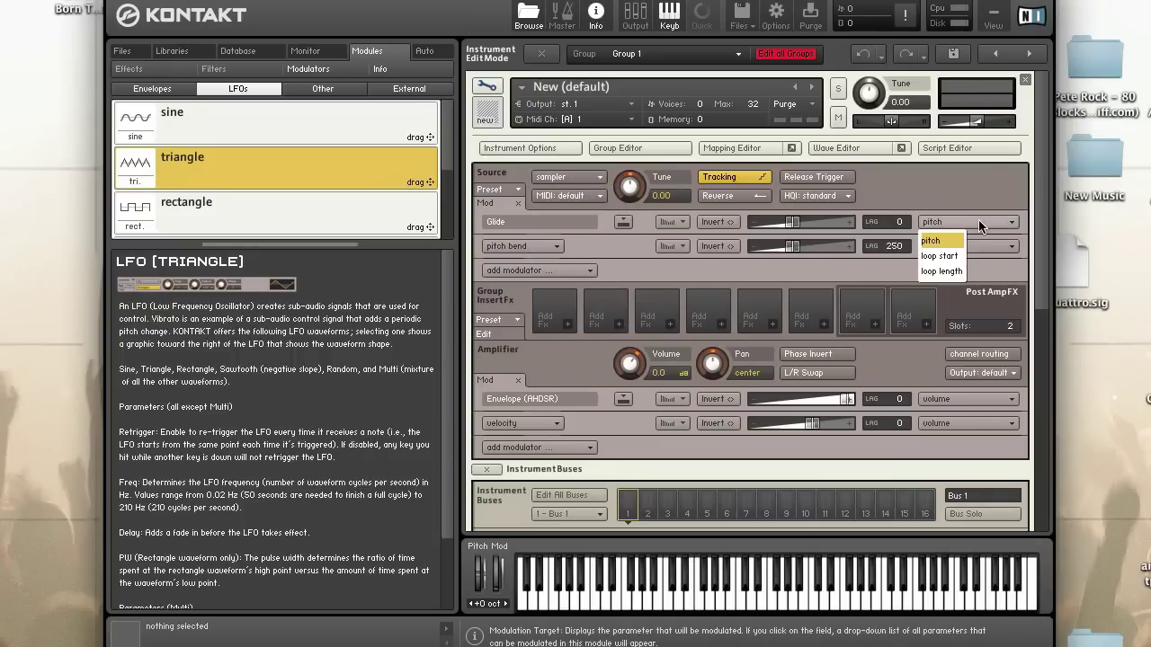
click(942, 256)
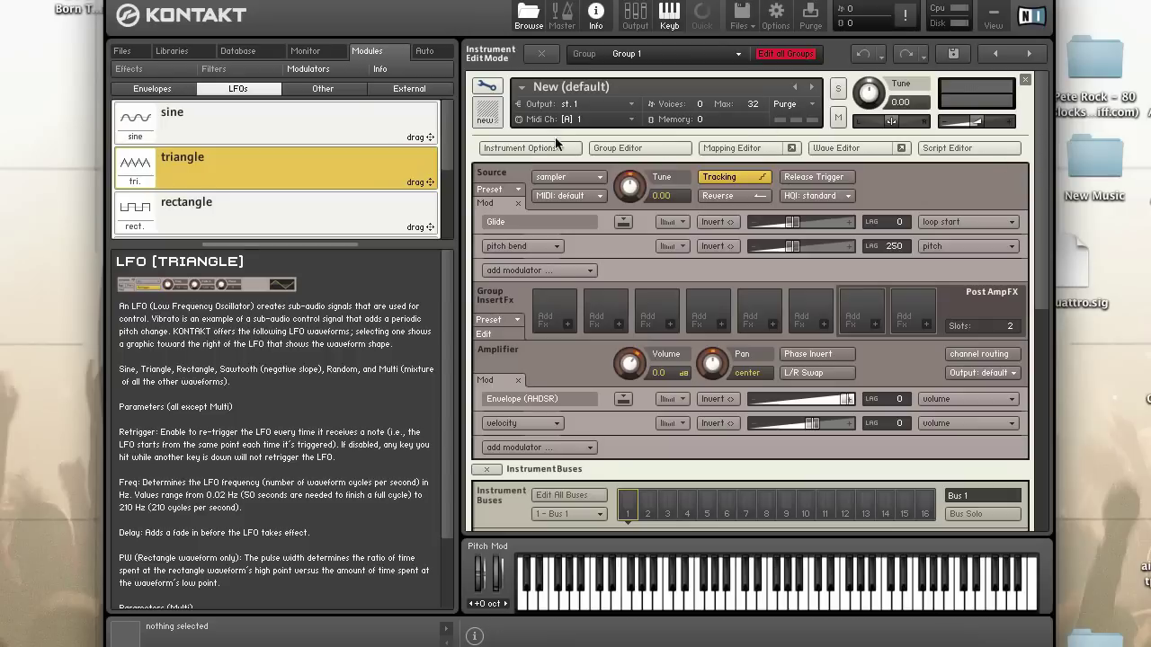
Step: Close the current instrument without saving and open a new empty instrument for editing
click(484, 86)
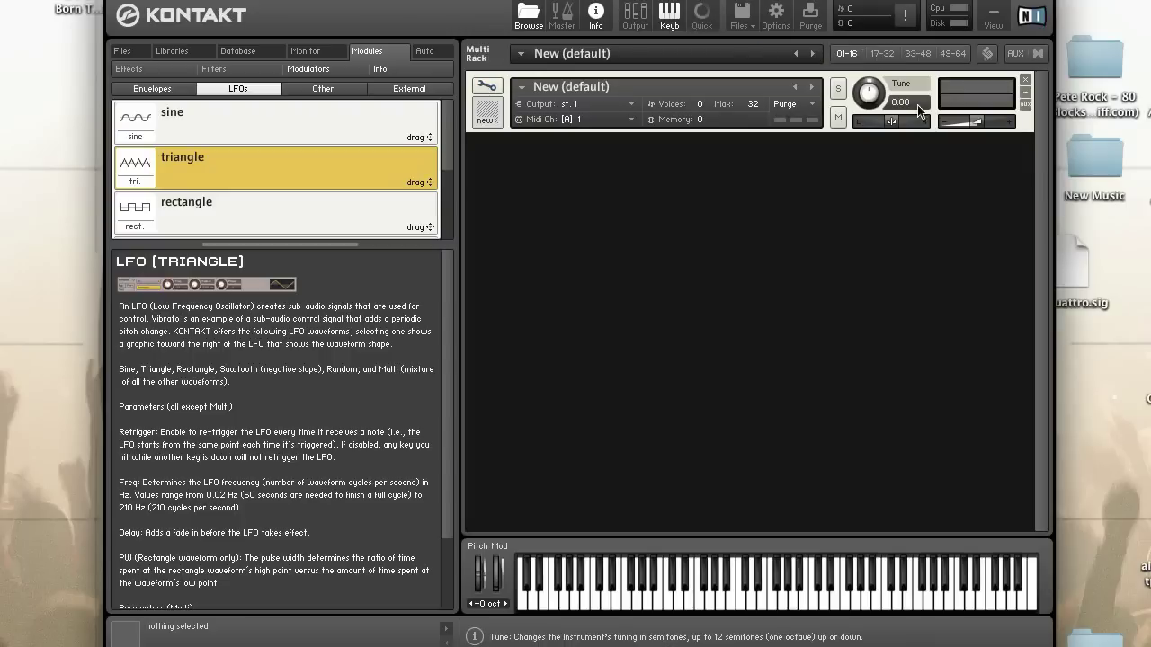
click(1026, 80)
click(639, 159)
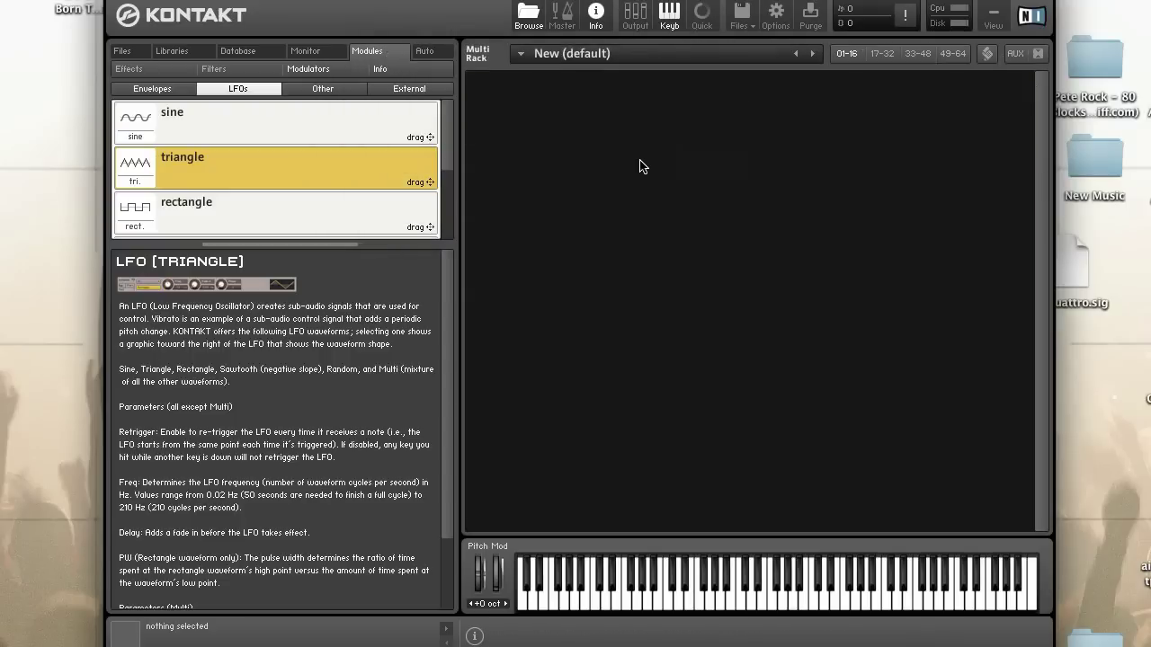
click(742, 13)
click(753, 44)
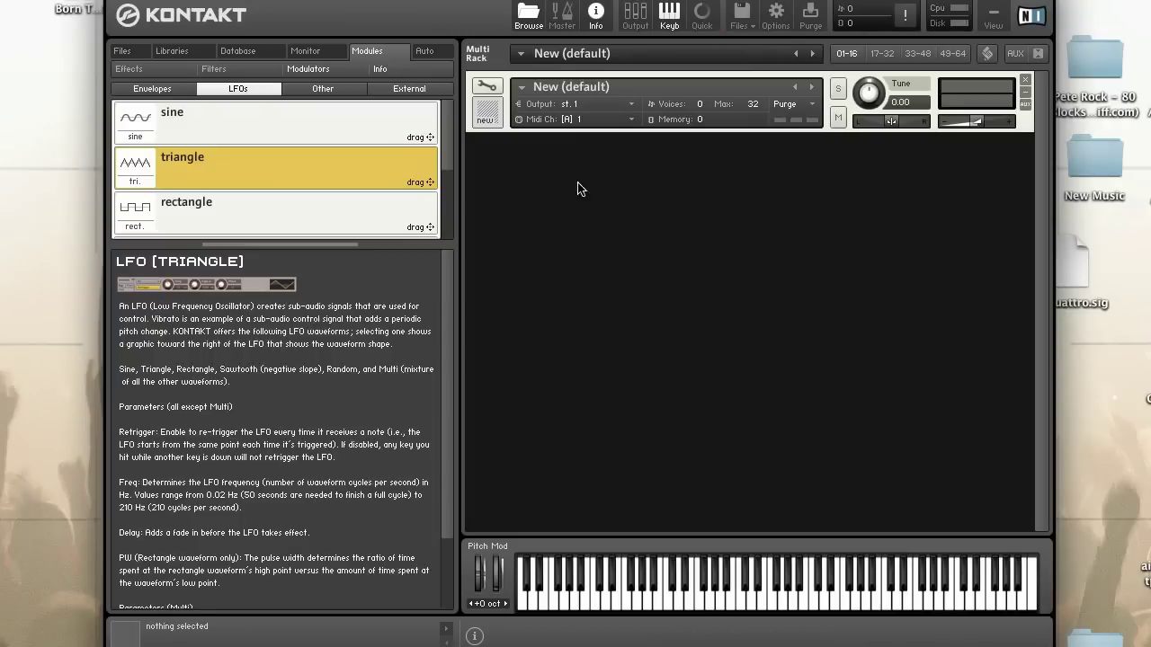
click(486, 86)
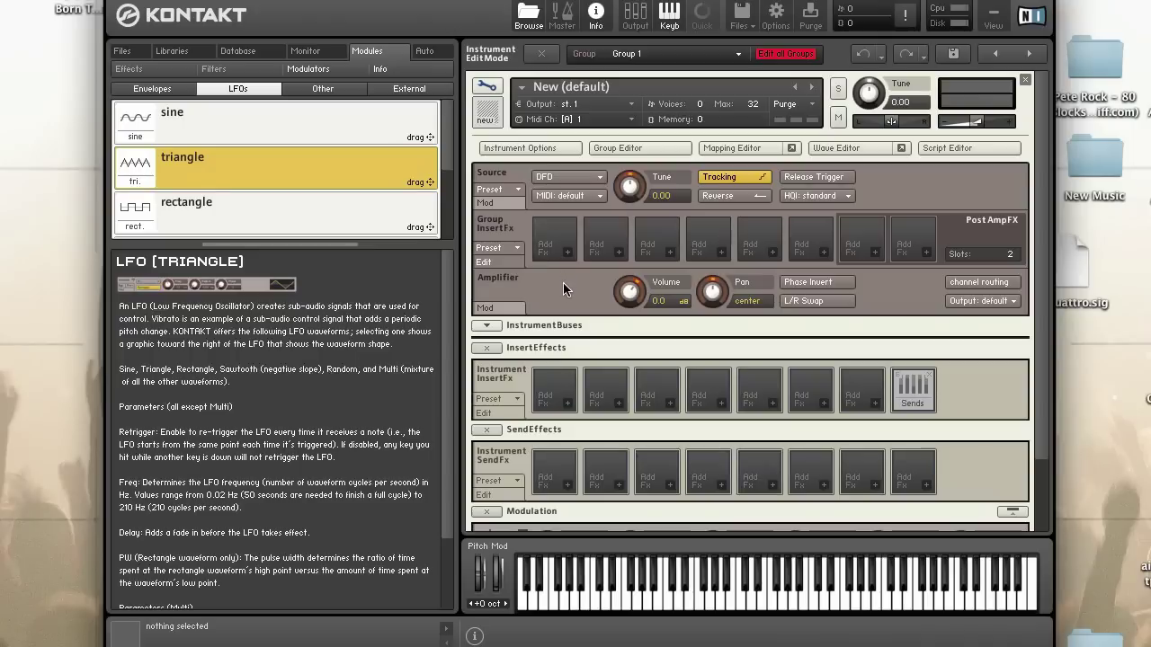
Step: Delete the Amplifier's AHDSR envelope and velocity modulation rows from its Mod tab
click(487, 307)
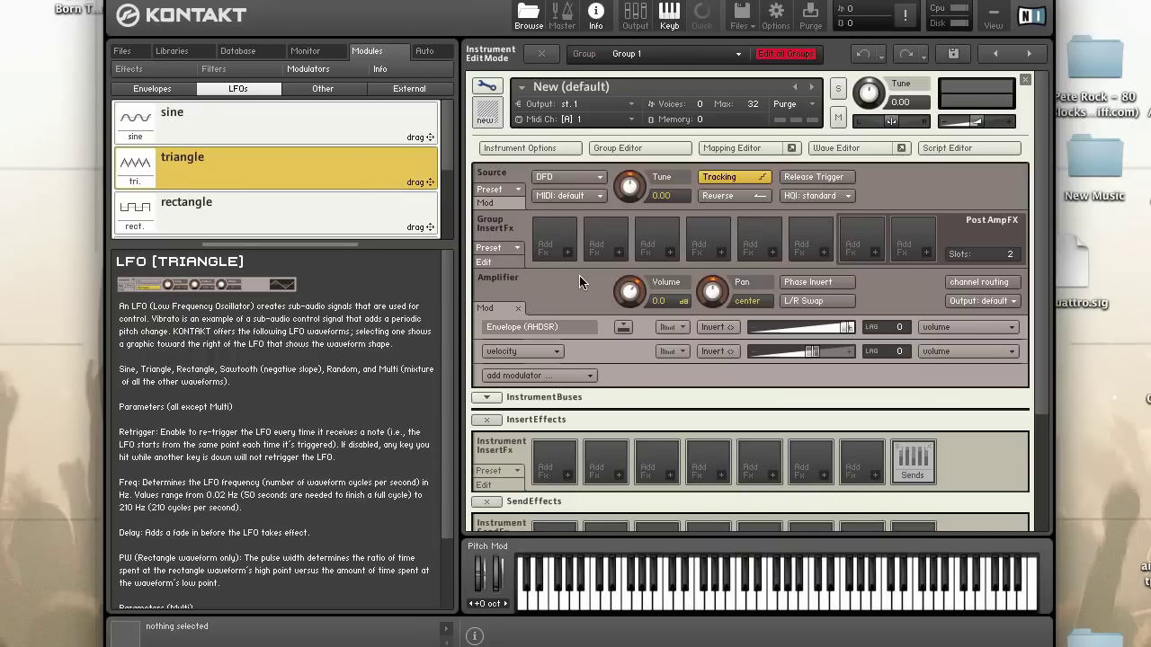
click(605, 329)
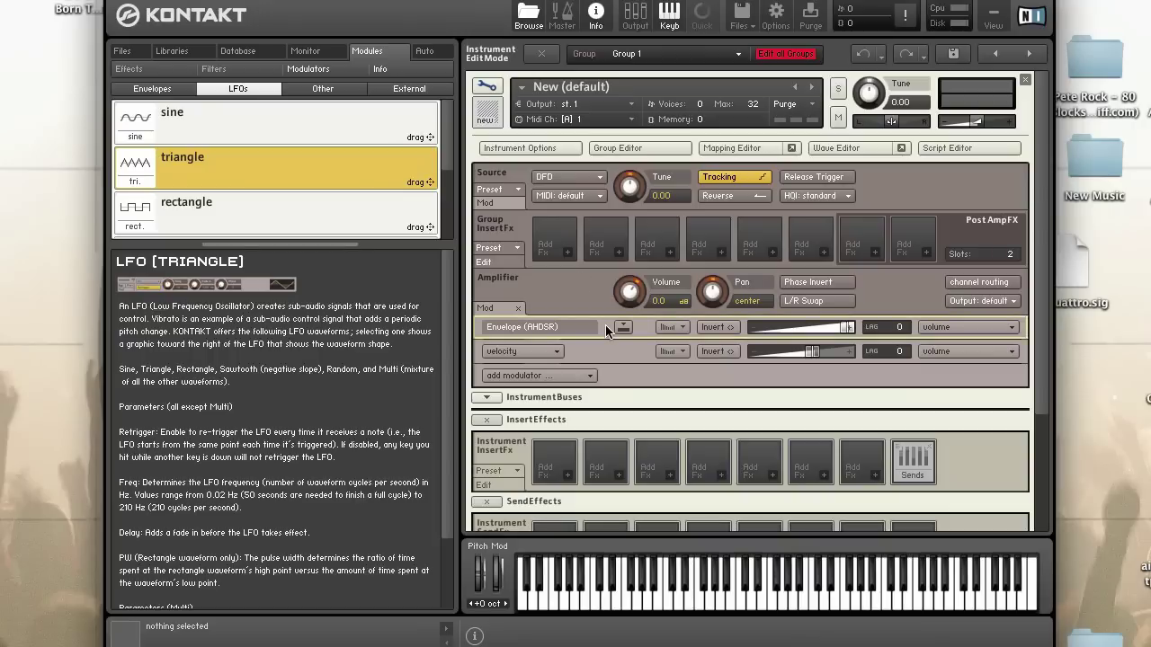
key(Delete)
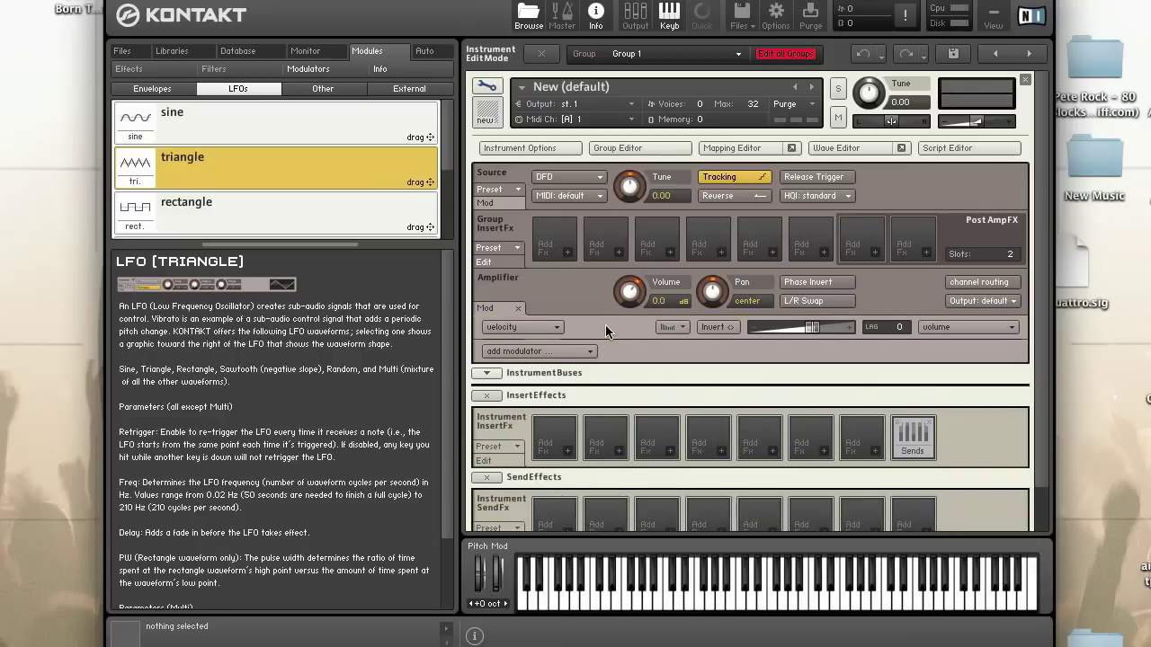
click(606, 329)
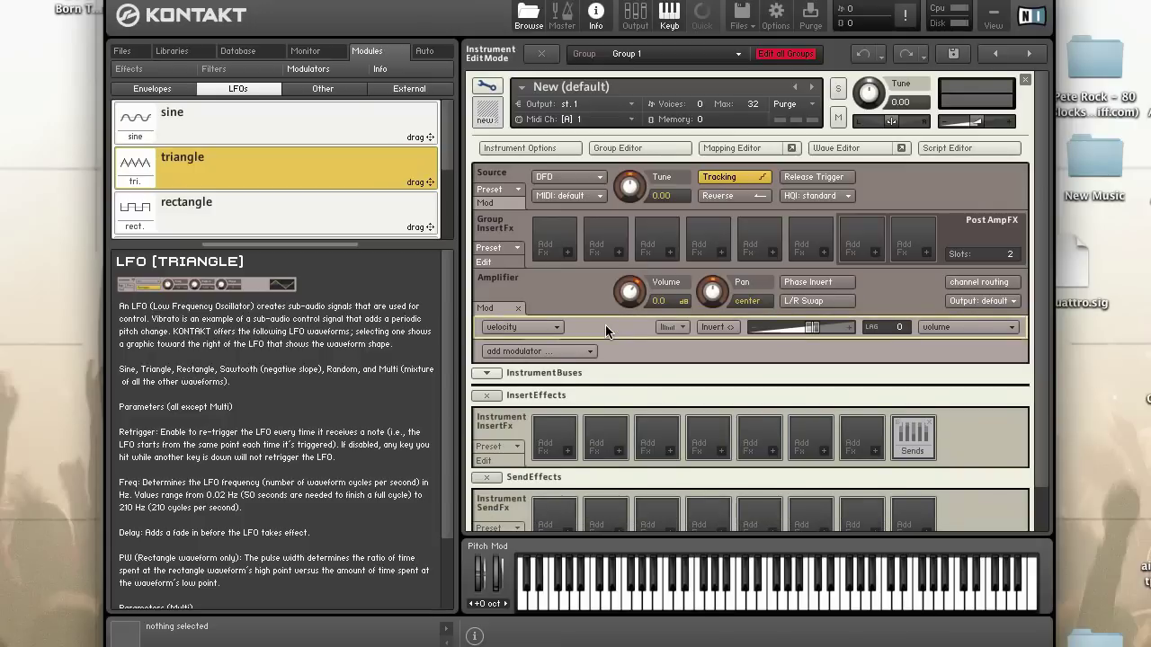
key(Delete)
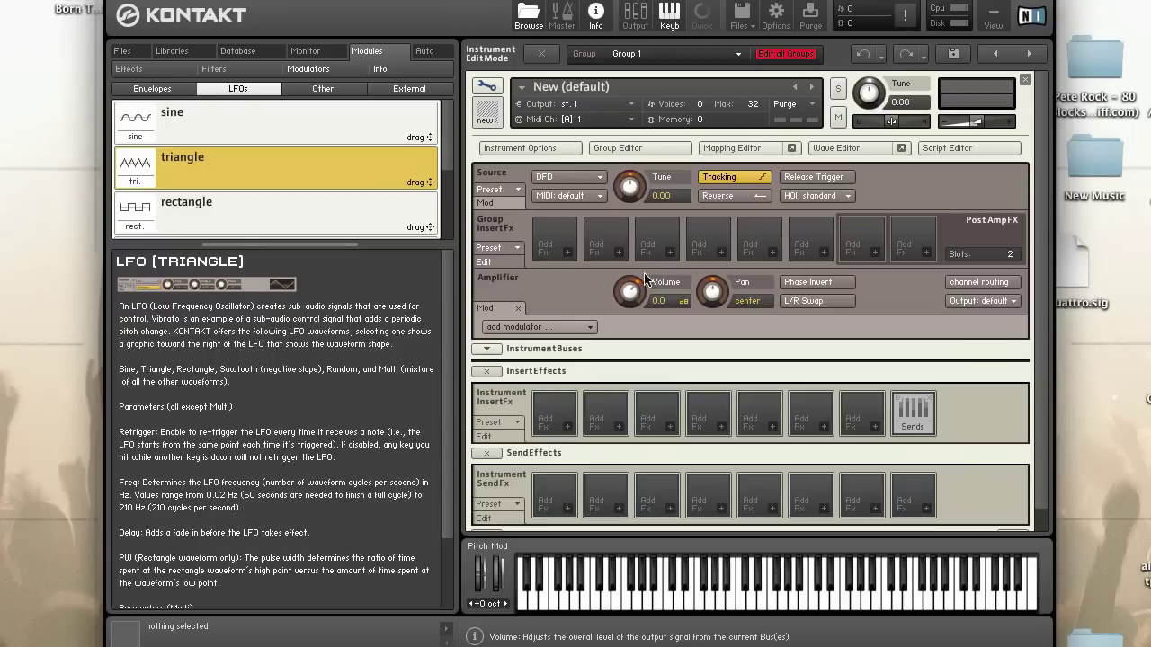
Step: Add an Envelopes > ahdsr modulator to the Amplifier's Volume knob
right_click(637, 295)
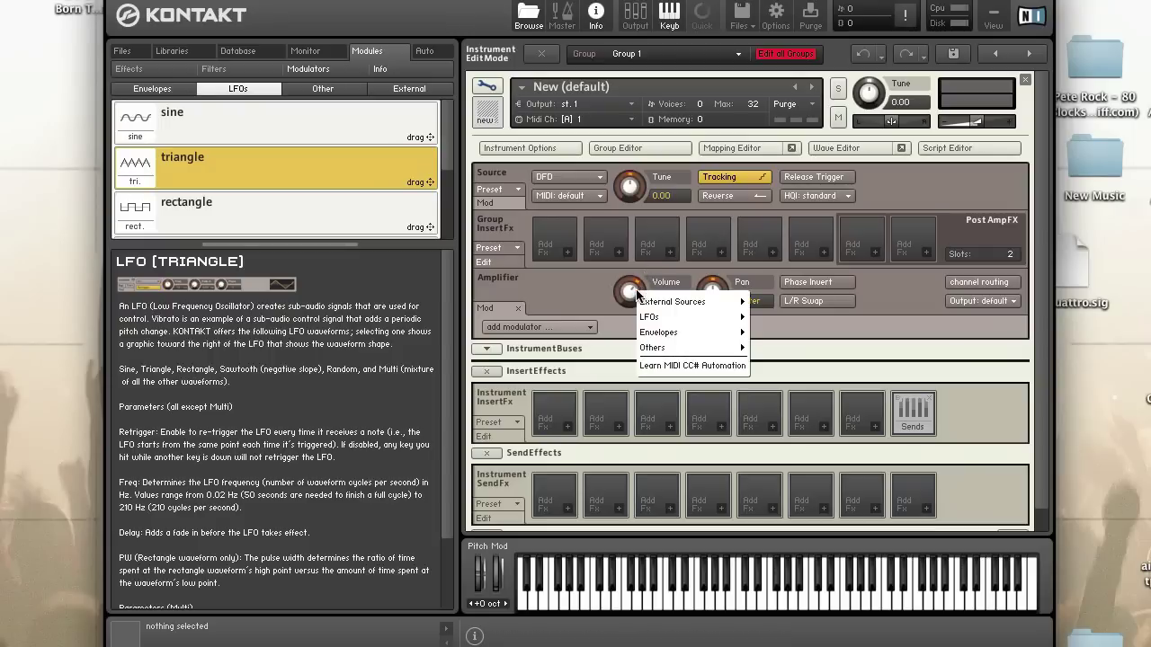
mouse_move(711, 299)
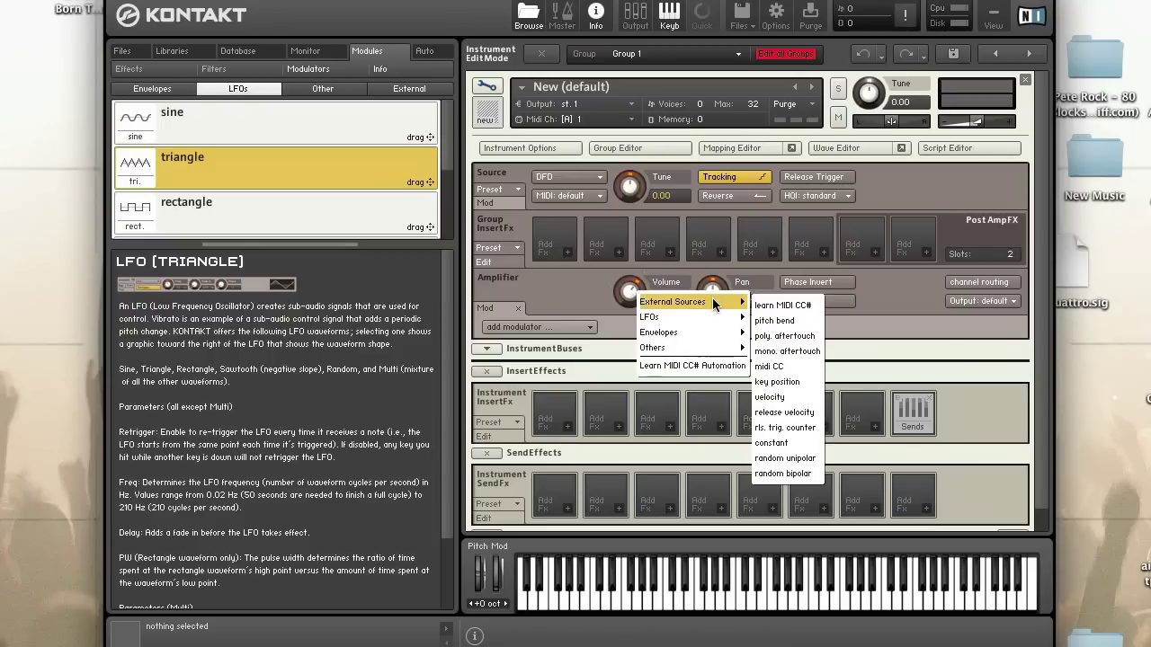
mouse_move(717, 333)
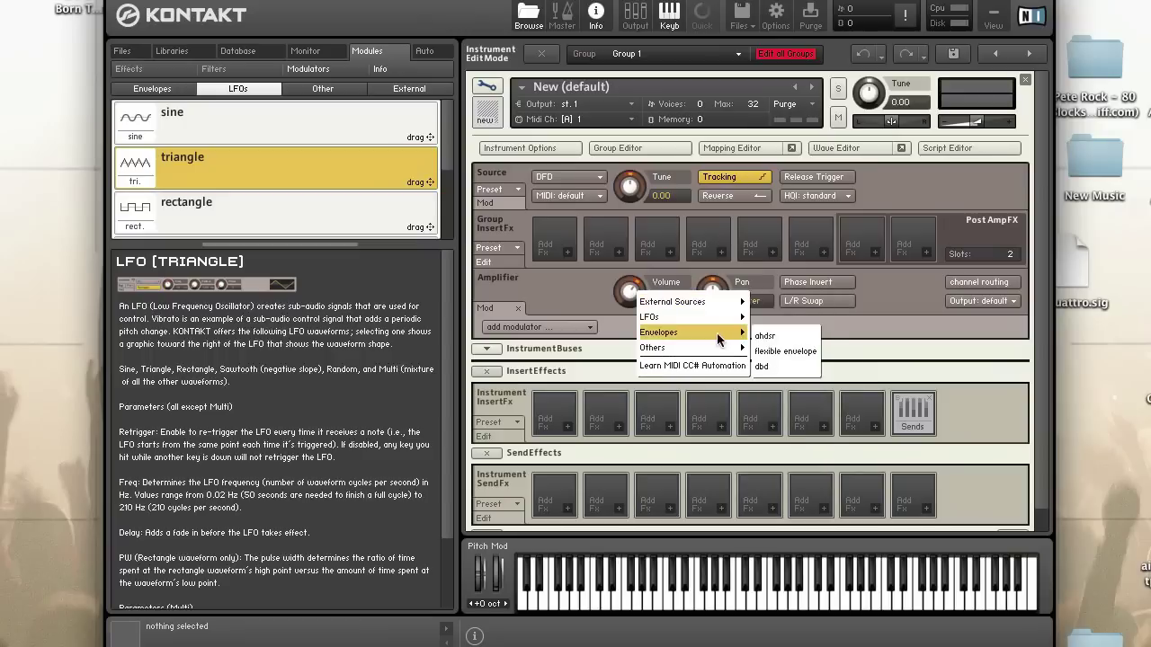
click(764, 332)
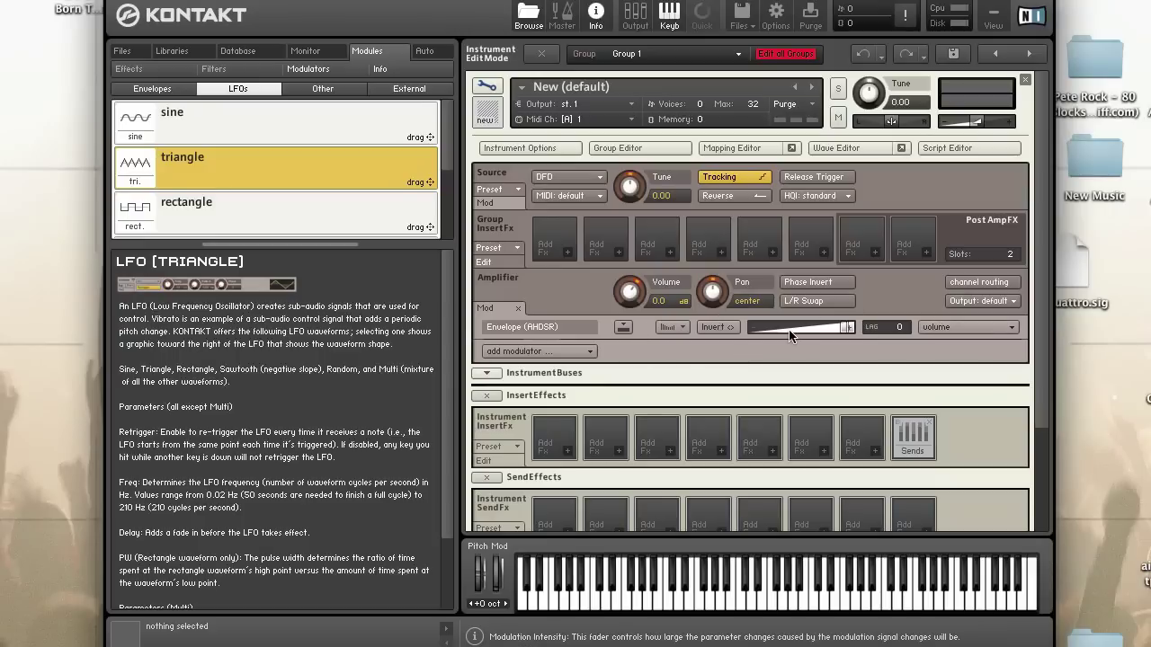
Step: Add External Sources > velocity as a second Volume modulator
right_click(633, 295)
mouse_move(712, 356)
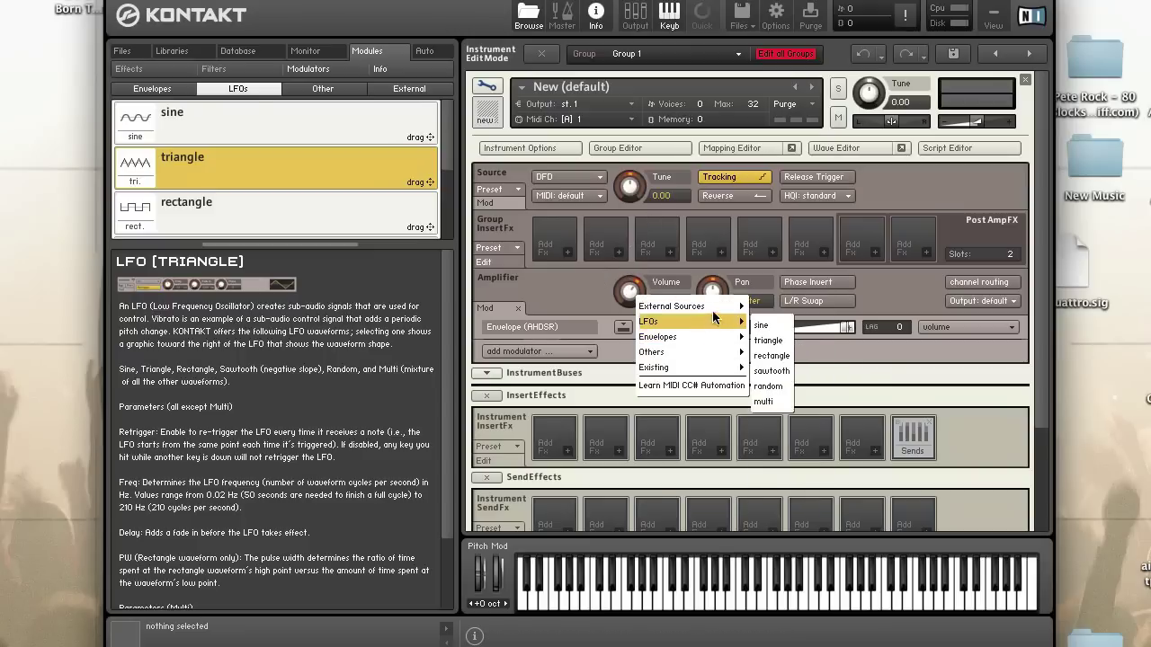
mouse_move(712, 310)
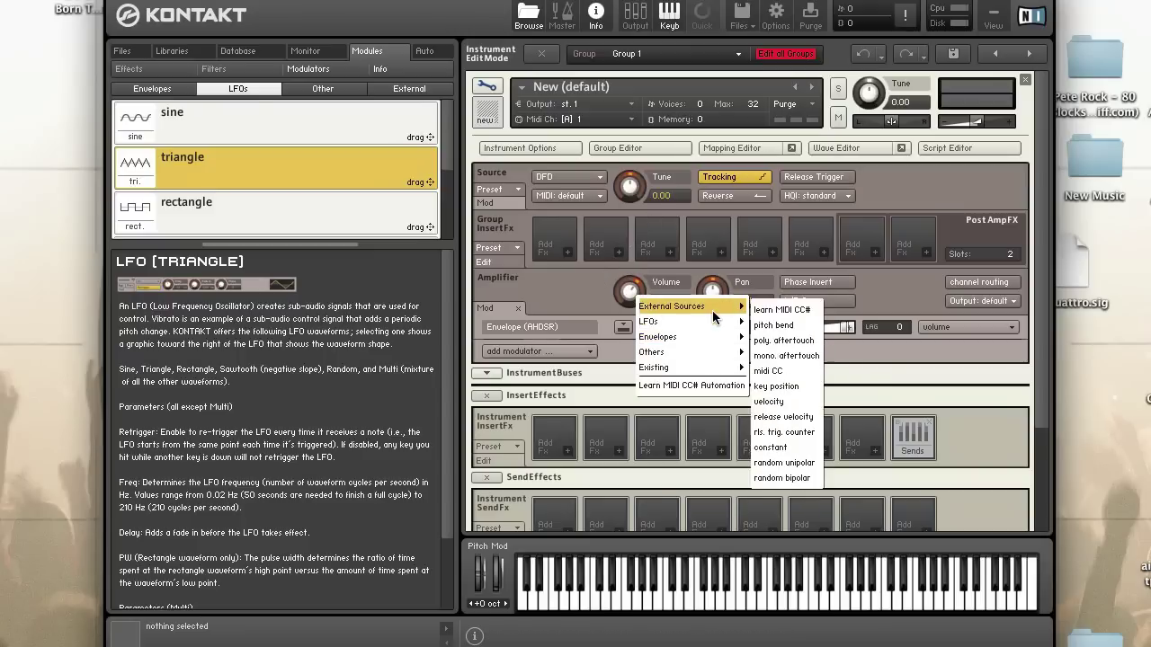
click(794, 407)
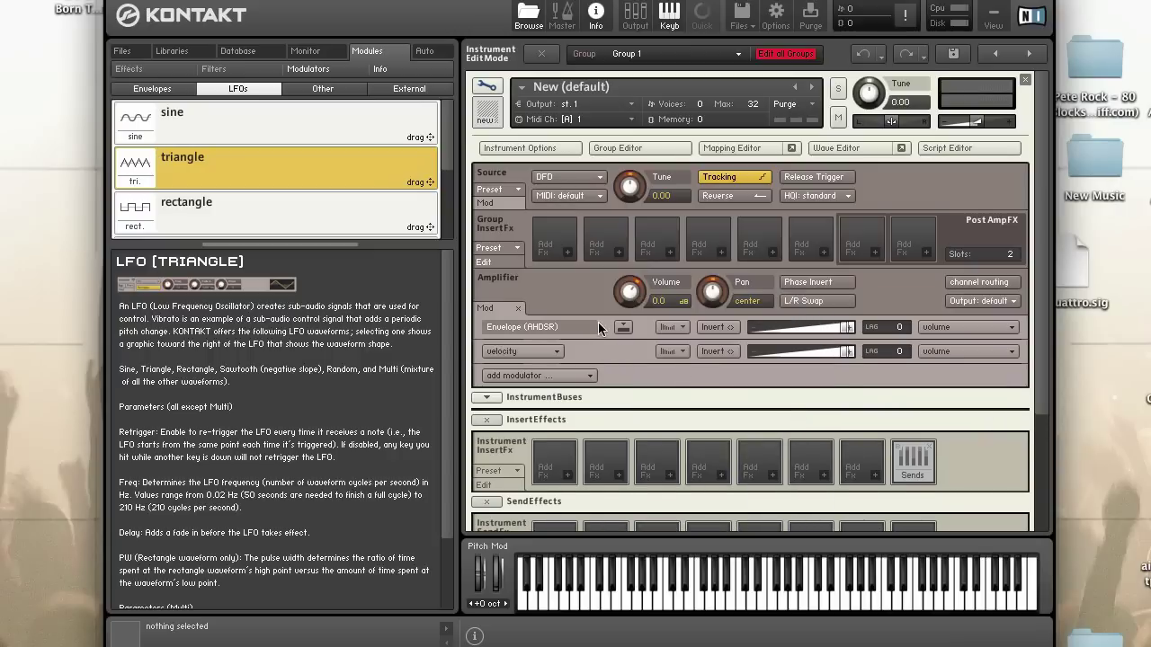
Step: Lower the velocity modulator's intensity to about 61.4 %, leaving the envelope at full
click(609, 351)
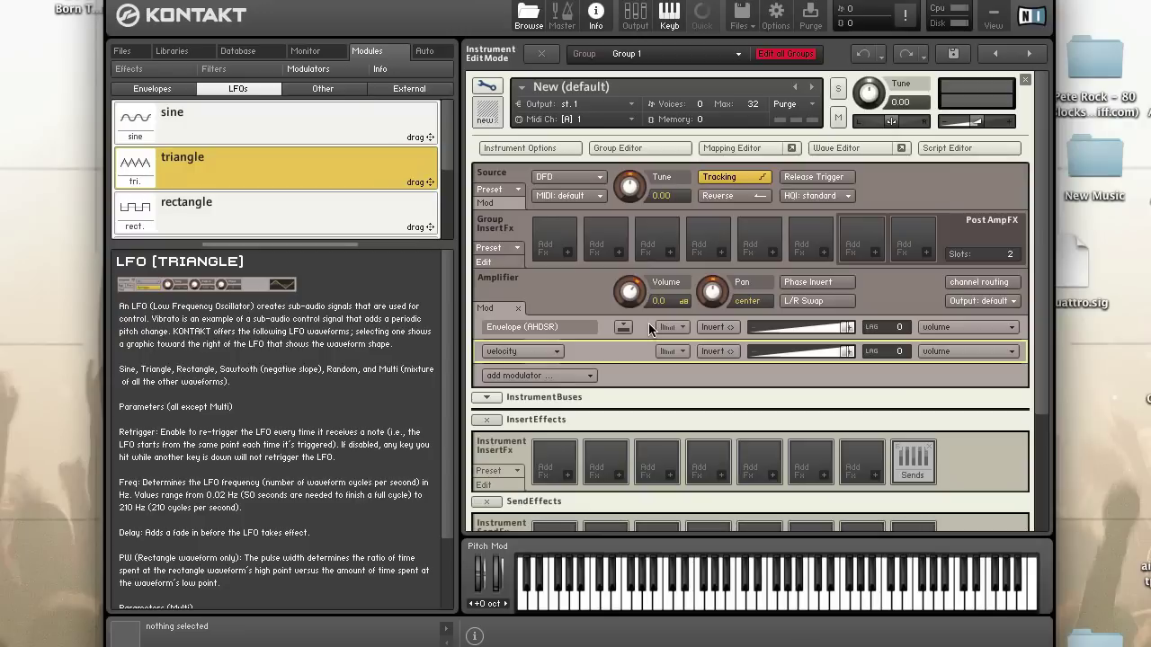
click(850, 328)
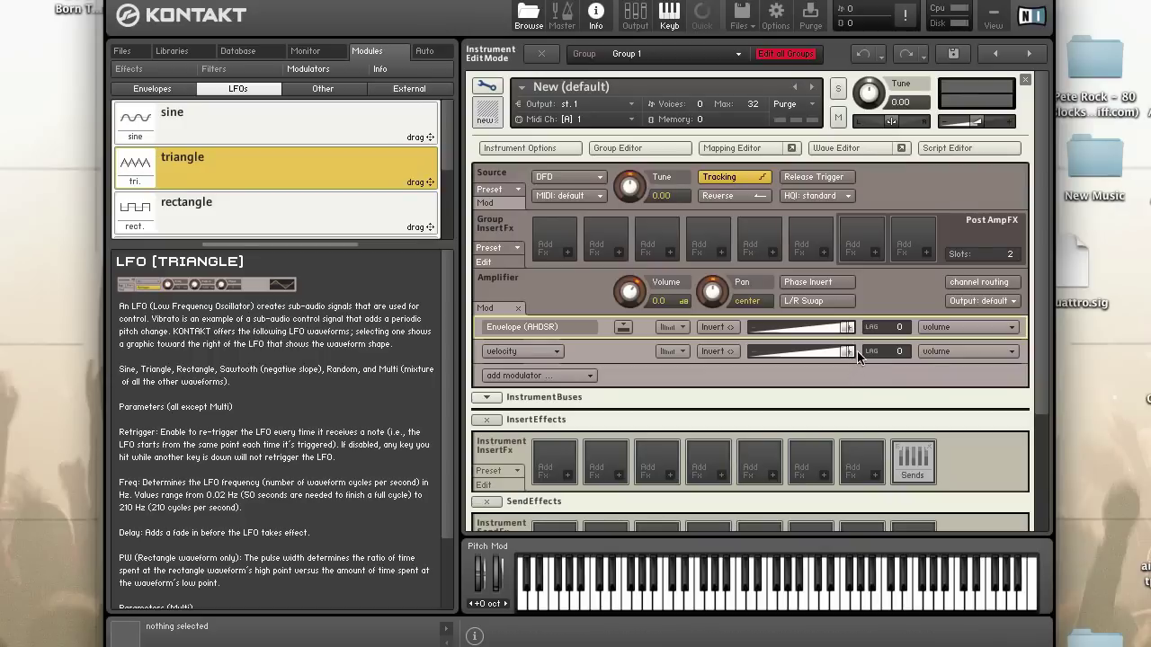
drag(850, 353, 810, 356)
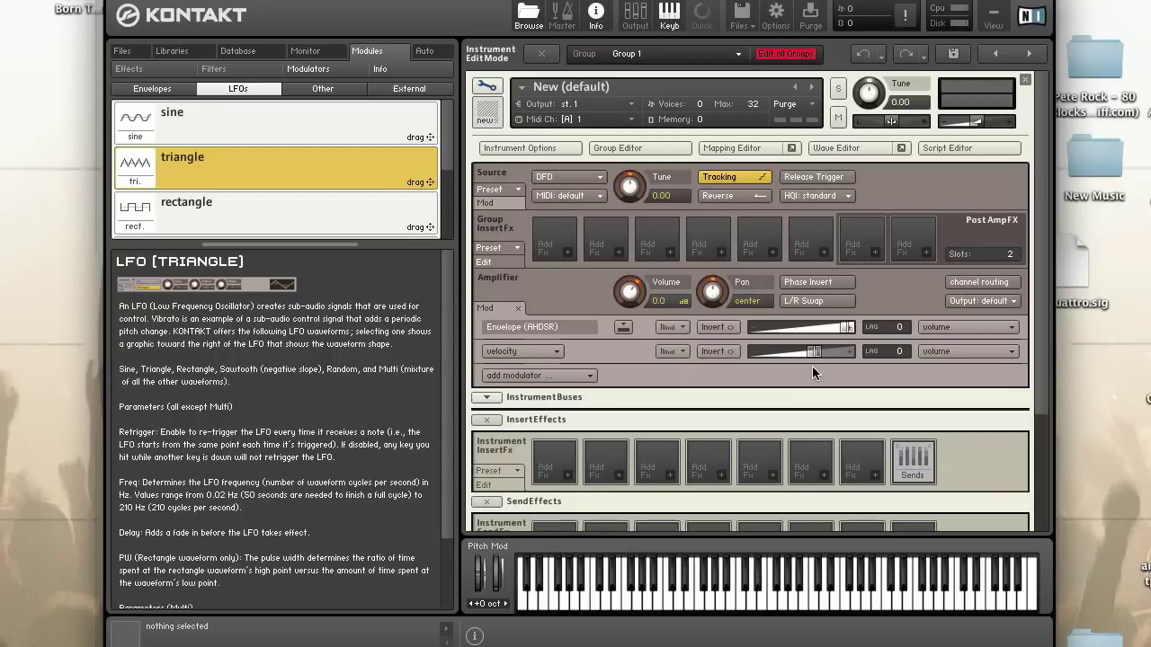
Step: Quick-jump to the AHDSR envelope's settings and collapse the InsertEffects and SendEffects sections
click(616, 352)
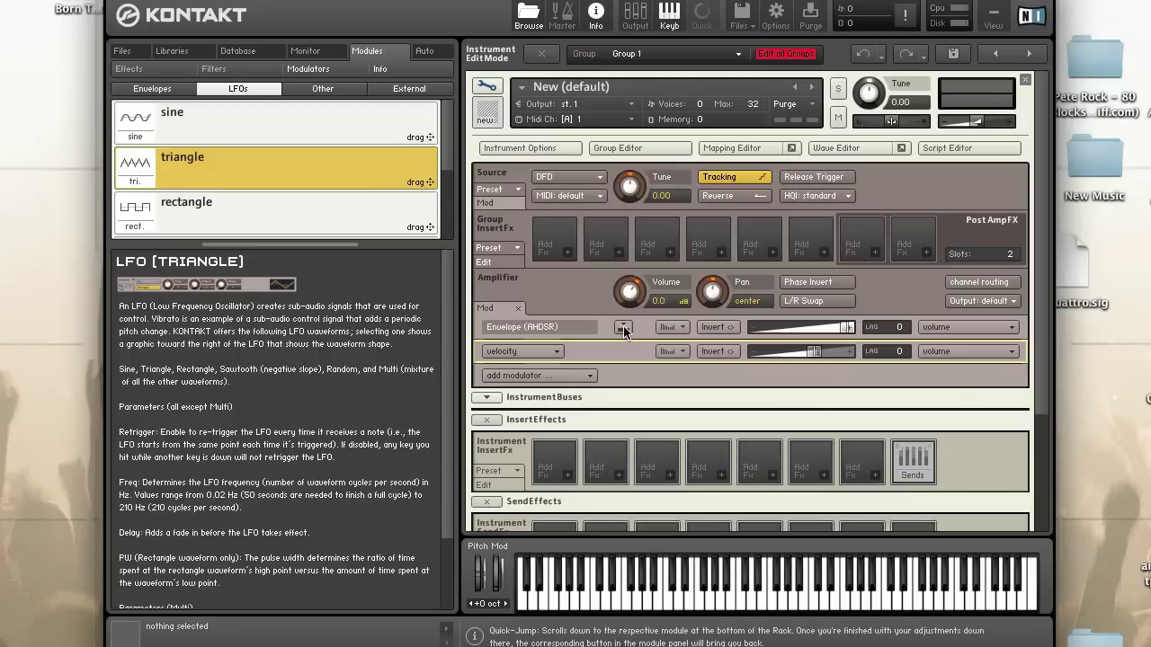
click(623, 327)
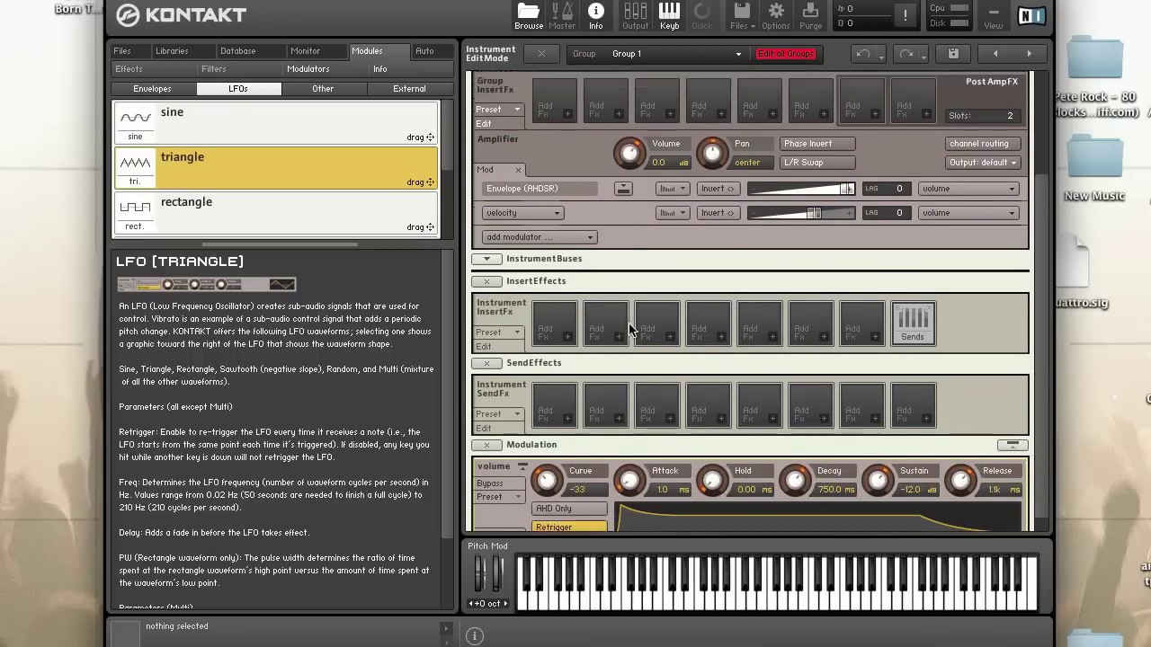
scroll(620, 342, up, 4)
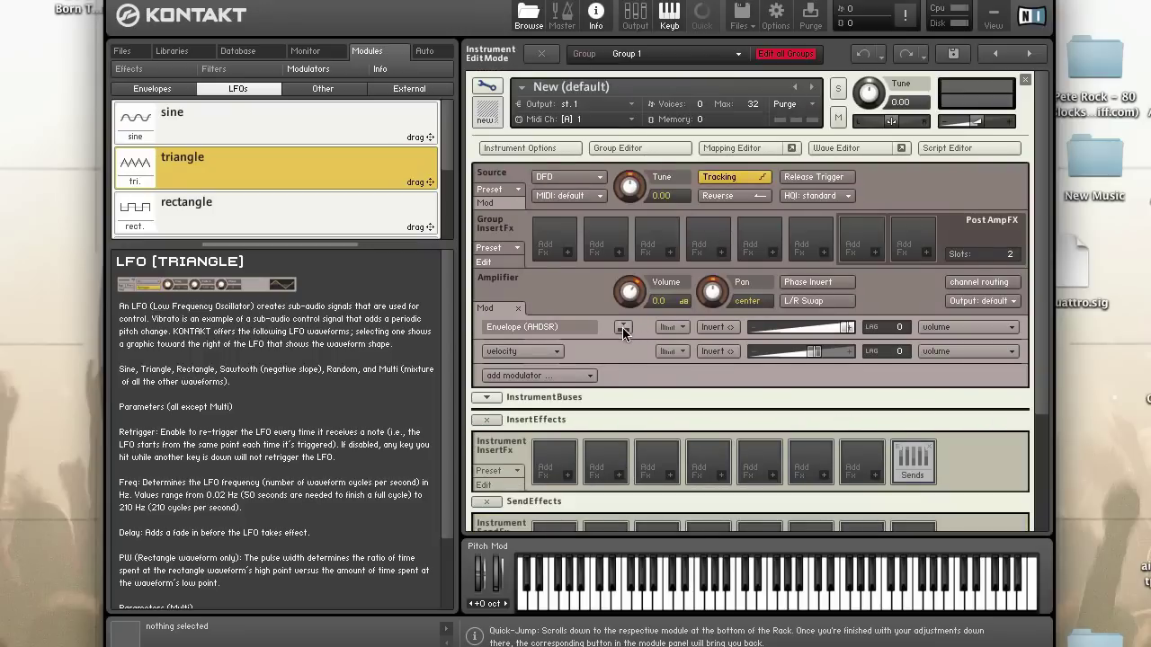
click(622, 327)
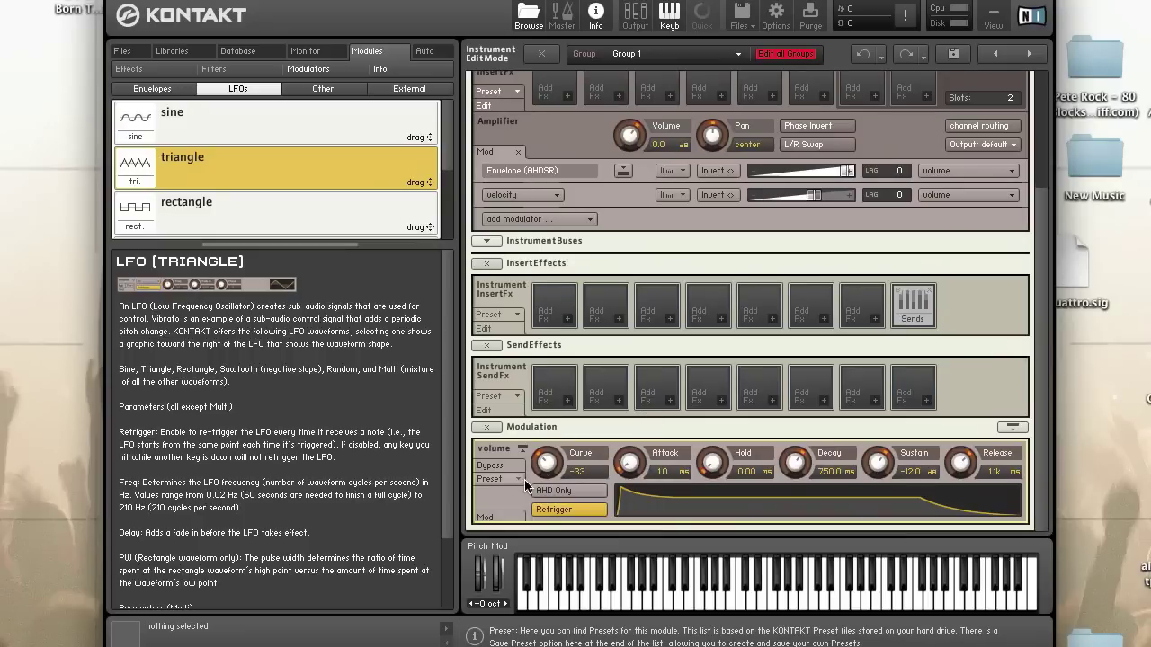
click(486, 263)
click(486, 345)
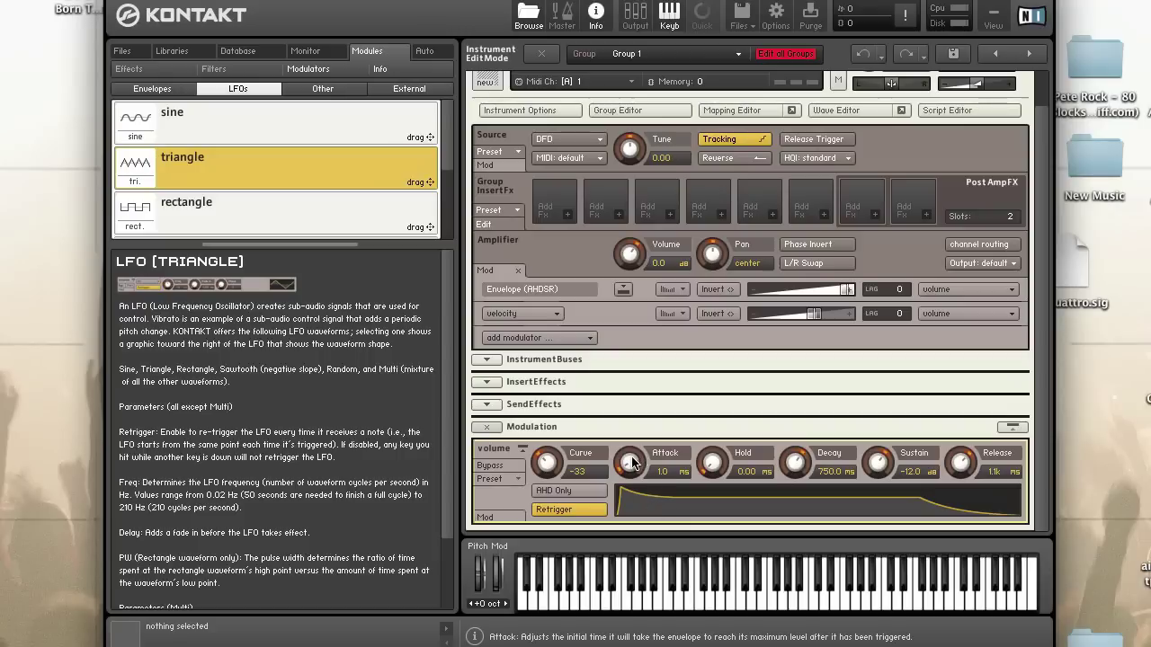
Step: Set the volume envelope to Attack 0.00 ms, Decay 491.8 ms, Sustain -oo dB, Release about 266.9 ms
drag(632, 462, 638, 495)
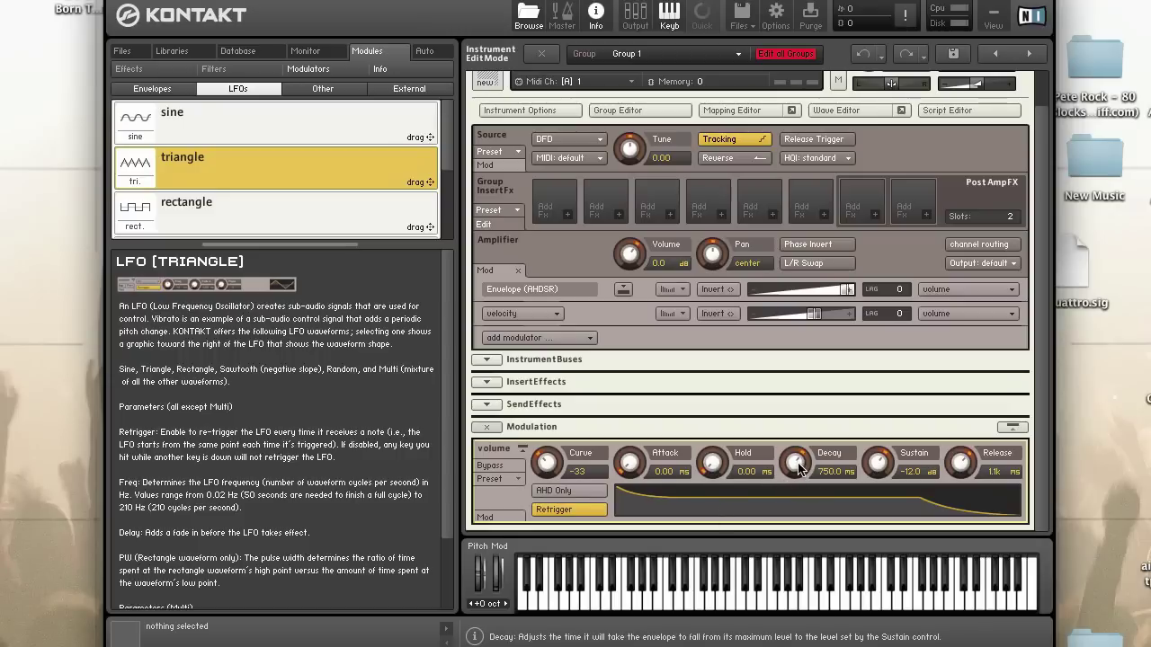
mouse_move(797, 466)
mouse_down()
mouse_move(796, 490)
mouse_move(793, 478)
mouse_up()
scroll(794, 477, up, 1)
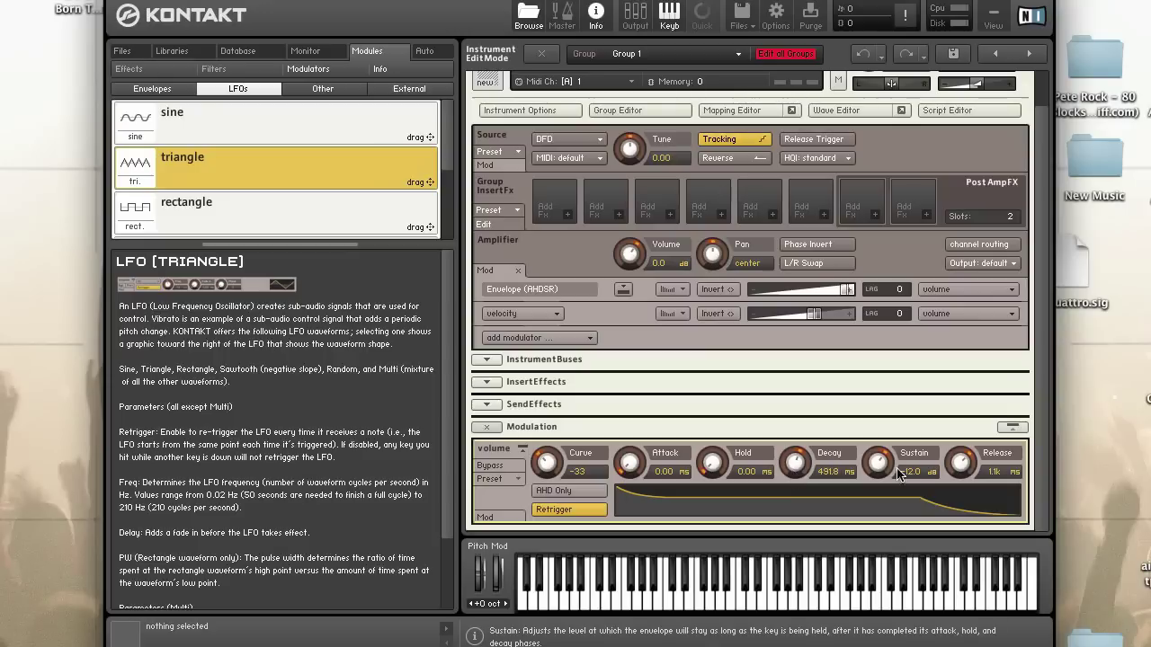
drag(877, 462, 921, 622)
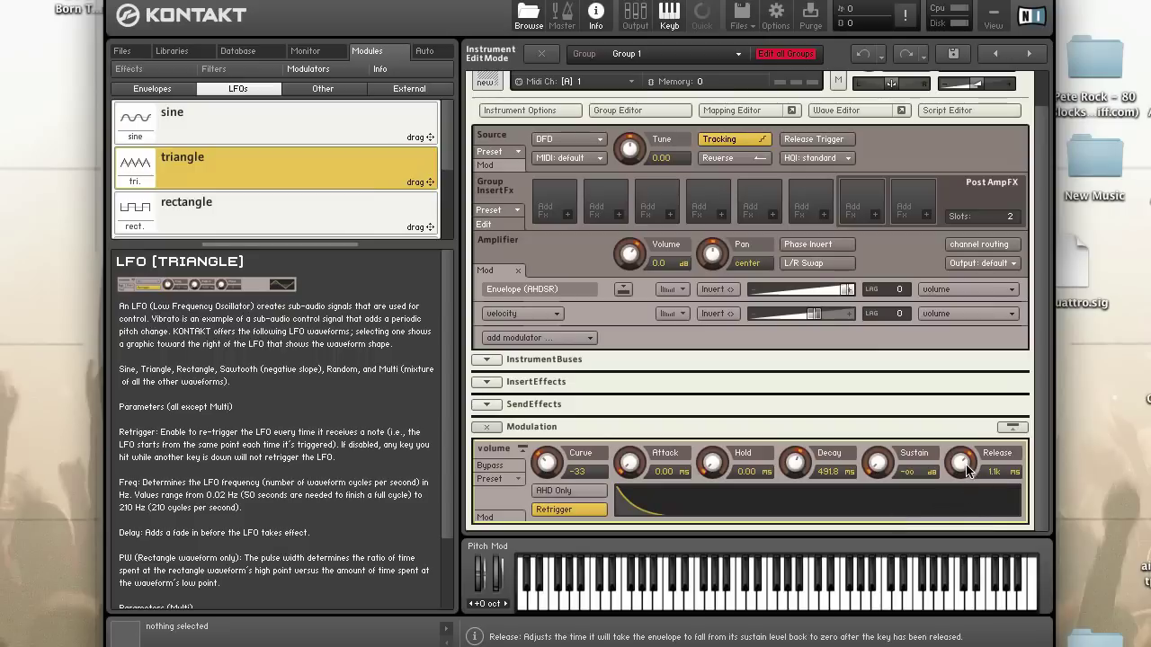
drag(966, 465, 954, 491)
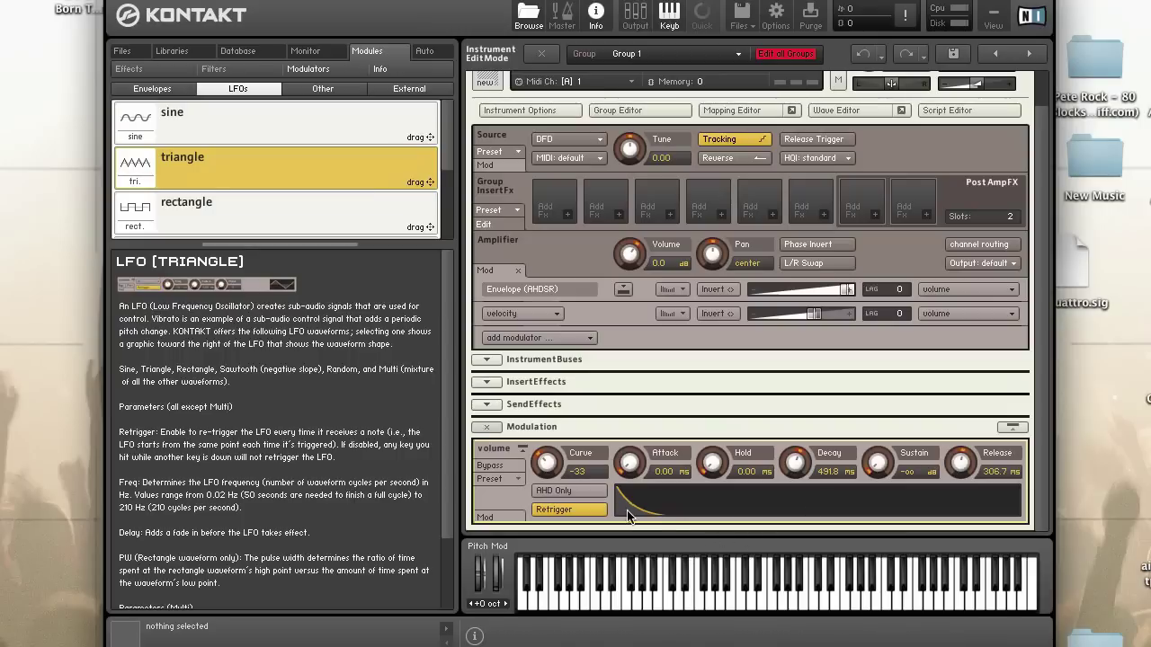
click(518, 481)
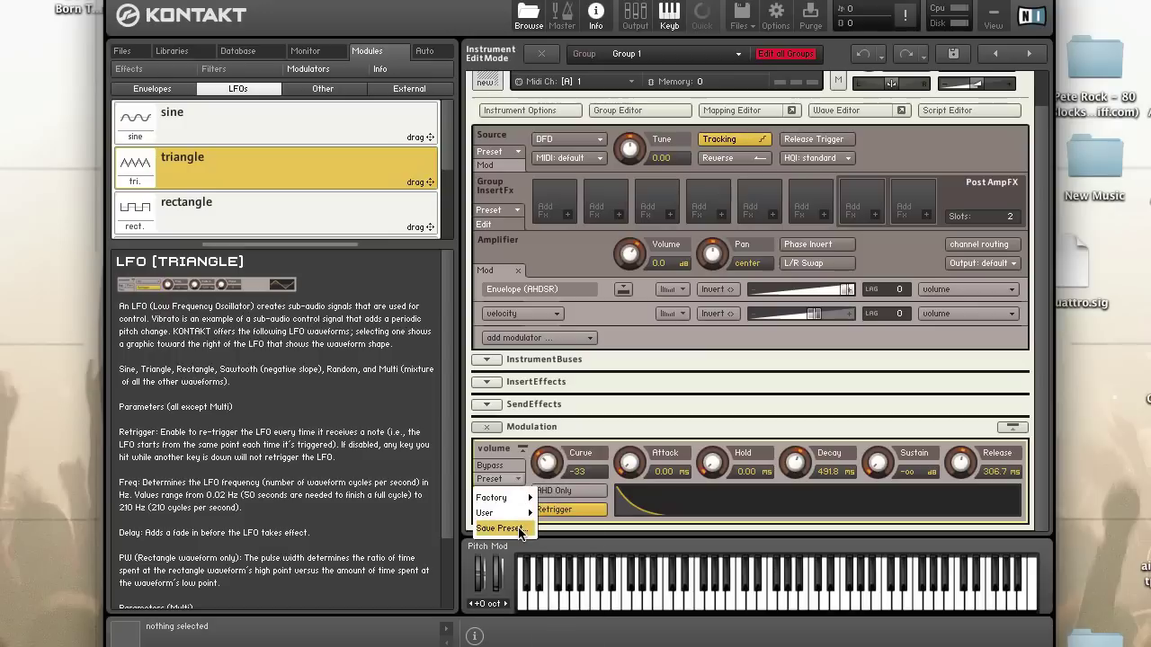
click(705, 501)
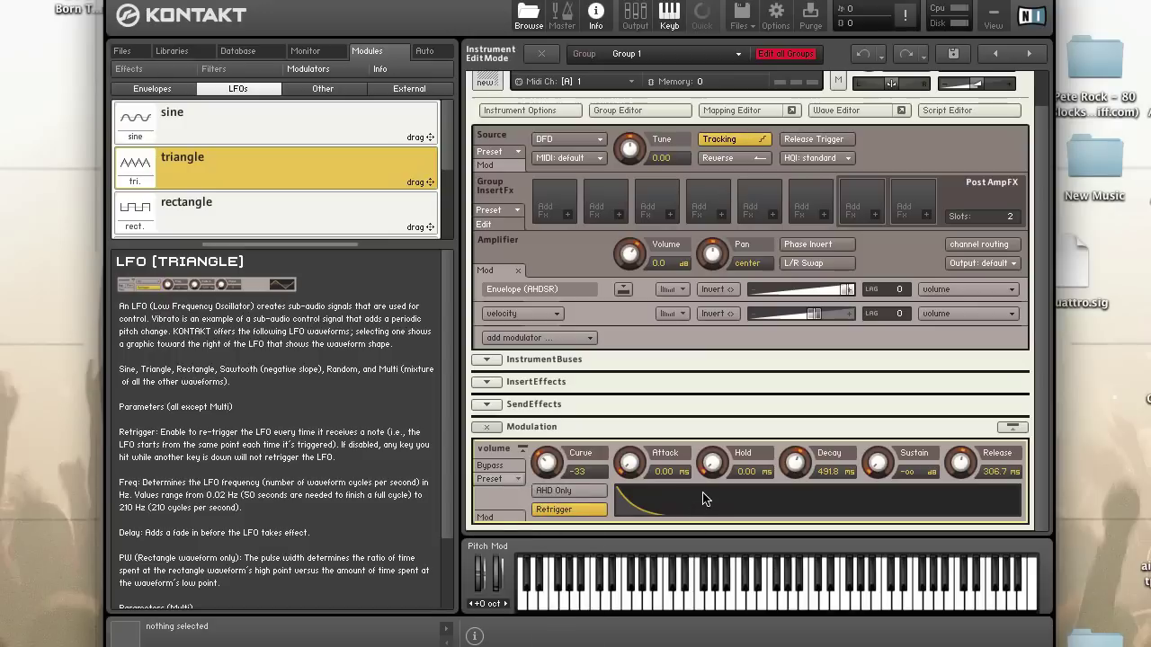